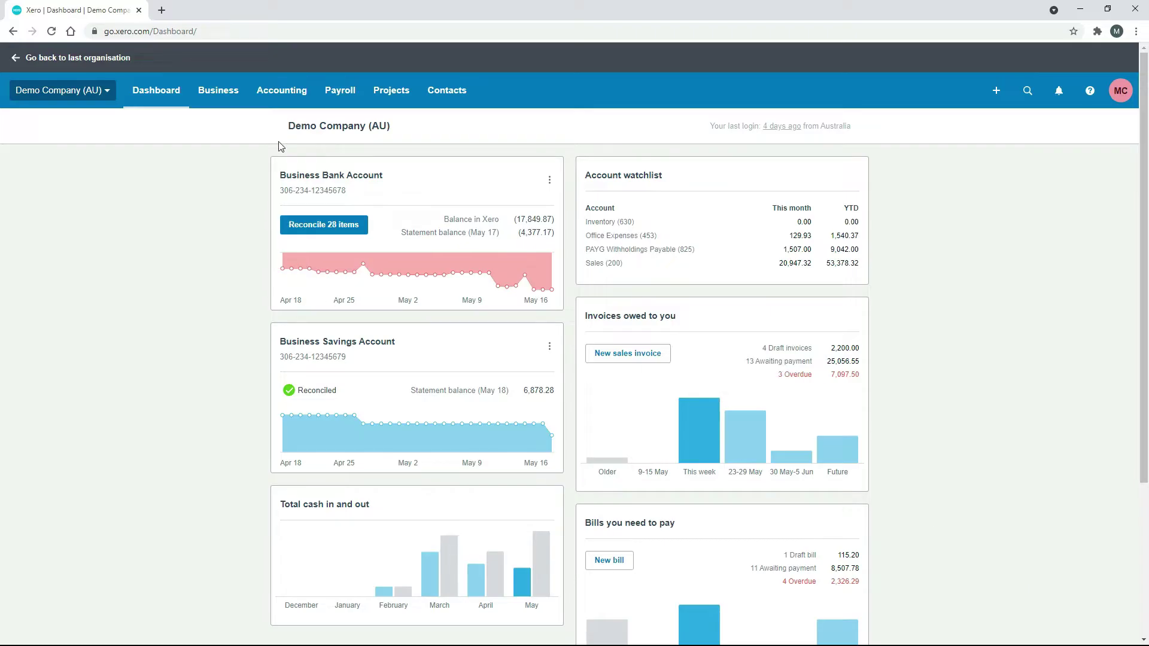
# Step: From Accounting > Manual journals, start a New Journal in Demo Company (AU)
pyautogui.click(285, 94)
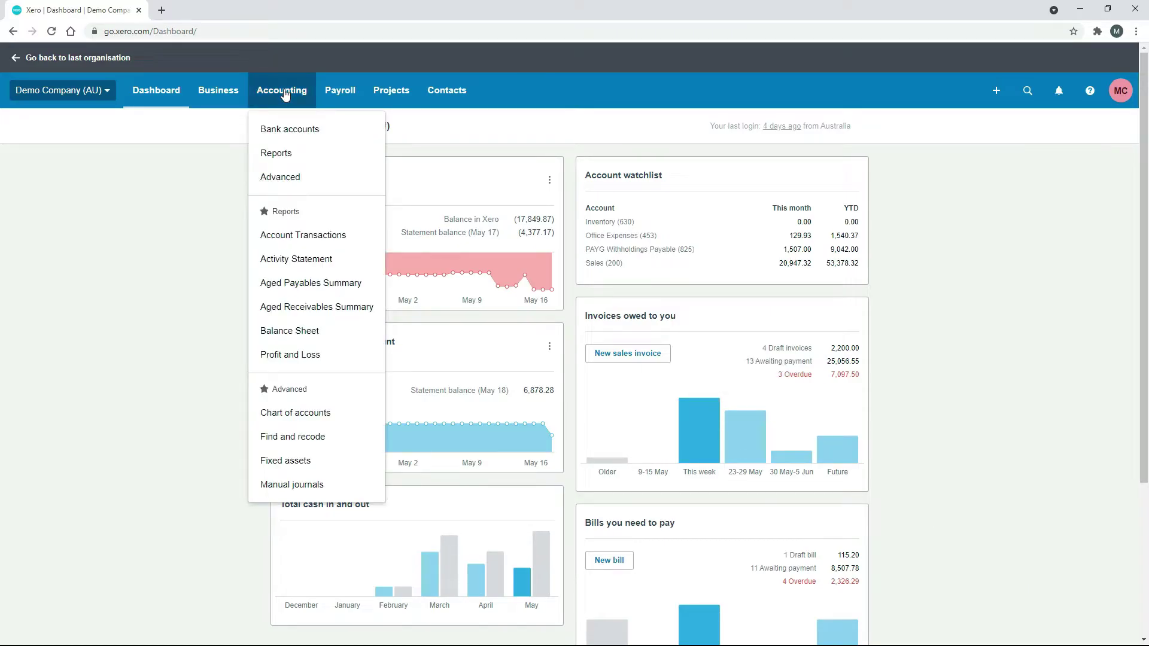
pyautogui.click(317, 490)
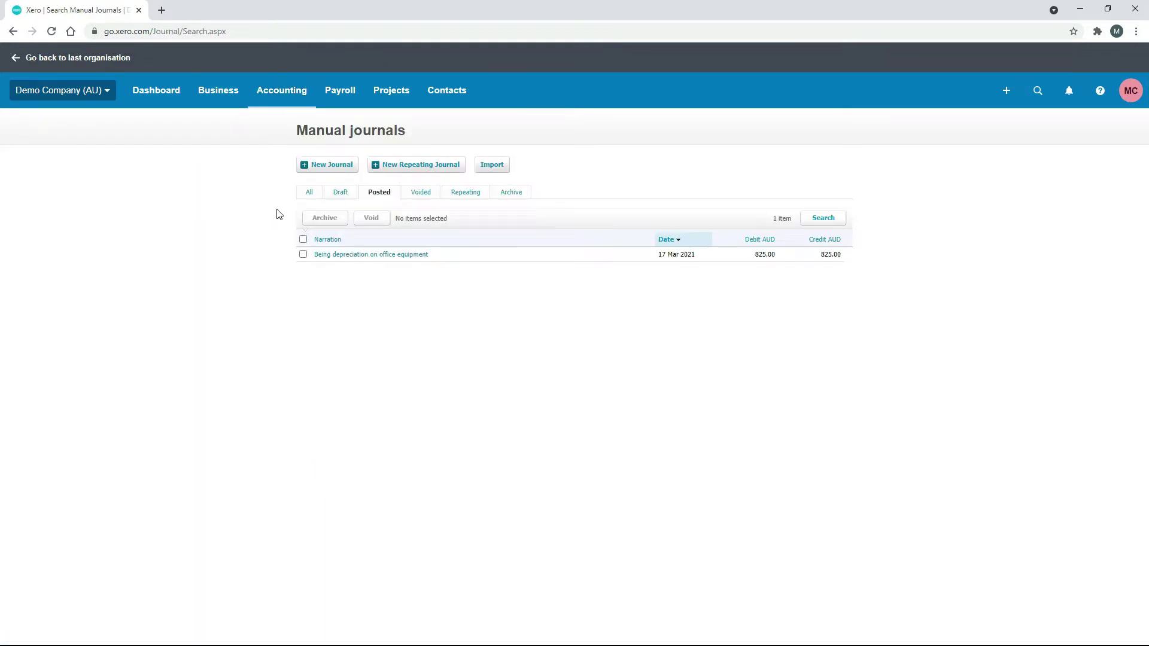
pyautogui.click(331, 165)
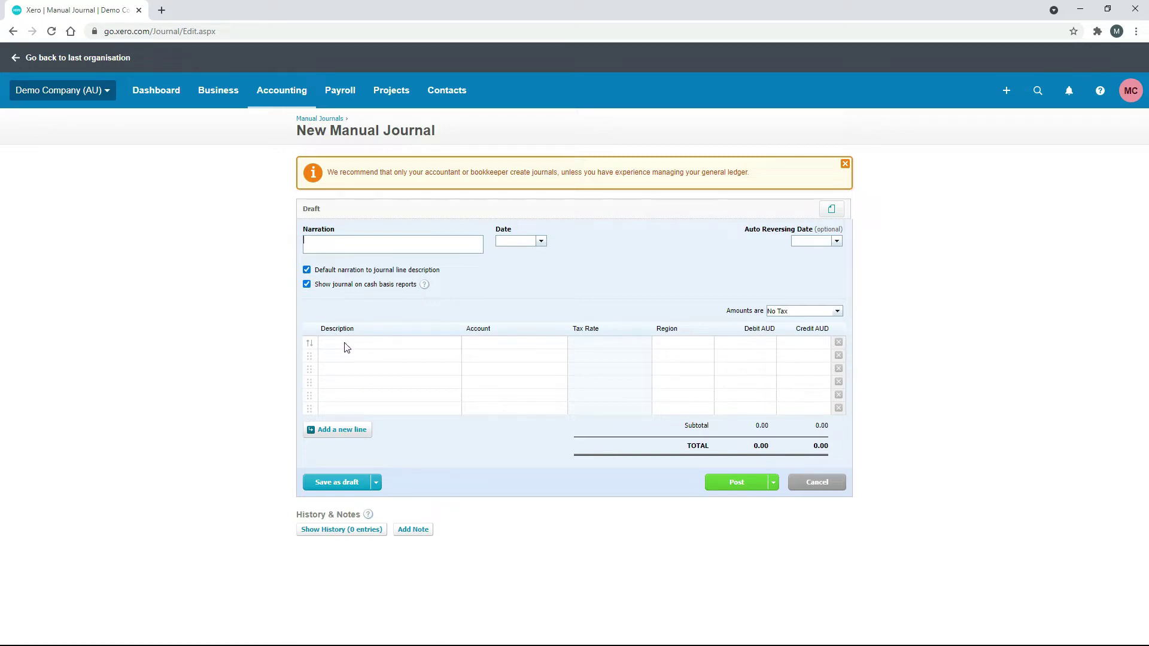
pyautogui.click(307, 270)
pyautogui.click(306, 270)
pyautogui.click(424, 285)
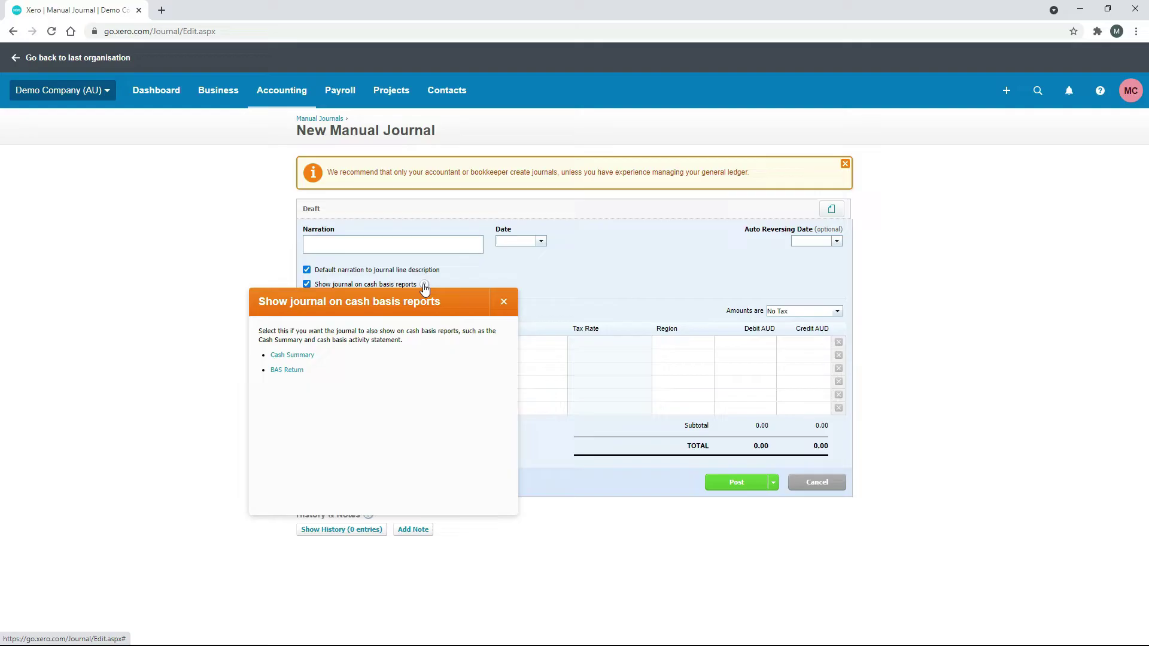
pyautogui.click(504, 302)
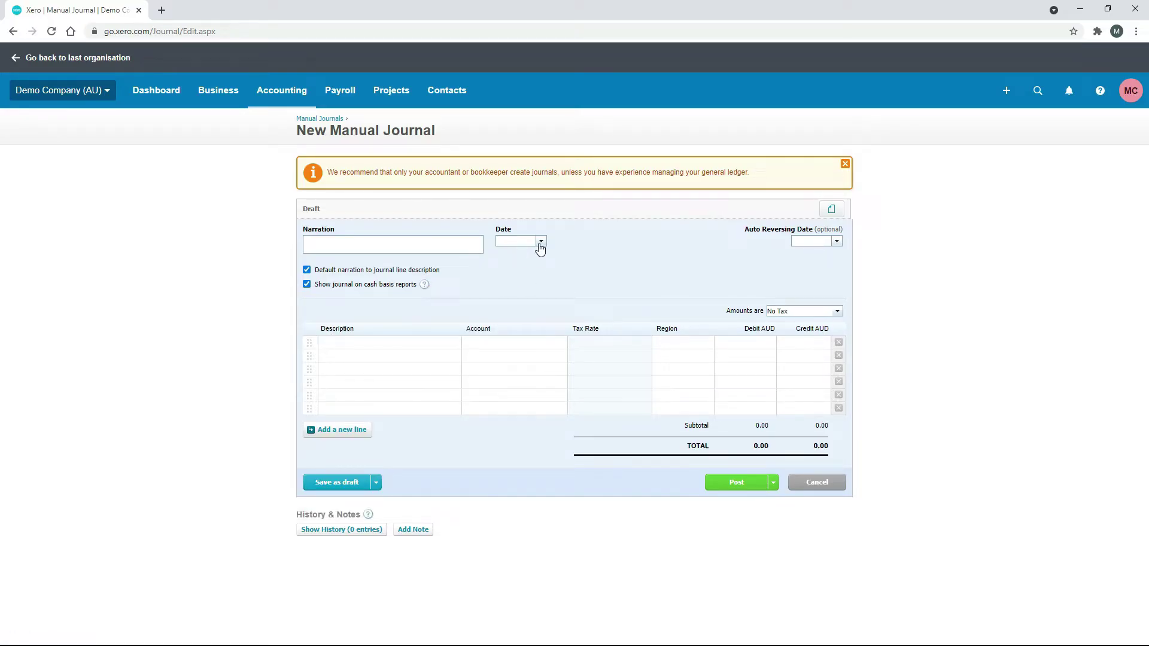
# Step: Pick 18 May 2021 as the journal date and dismiss the auto reversing calendar with no date
pyautogui.click(541, 243)
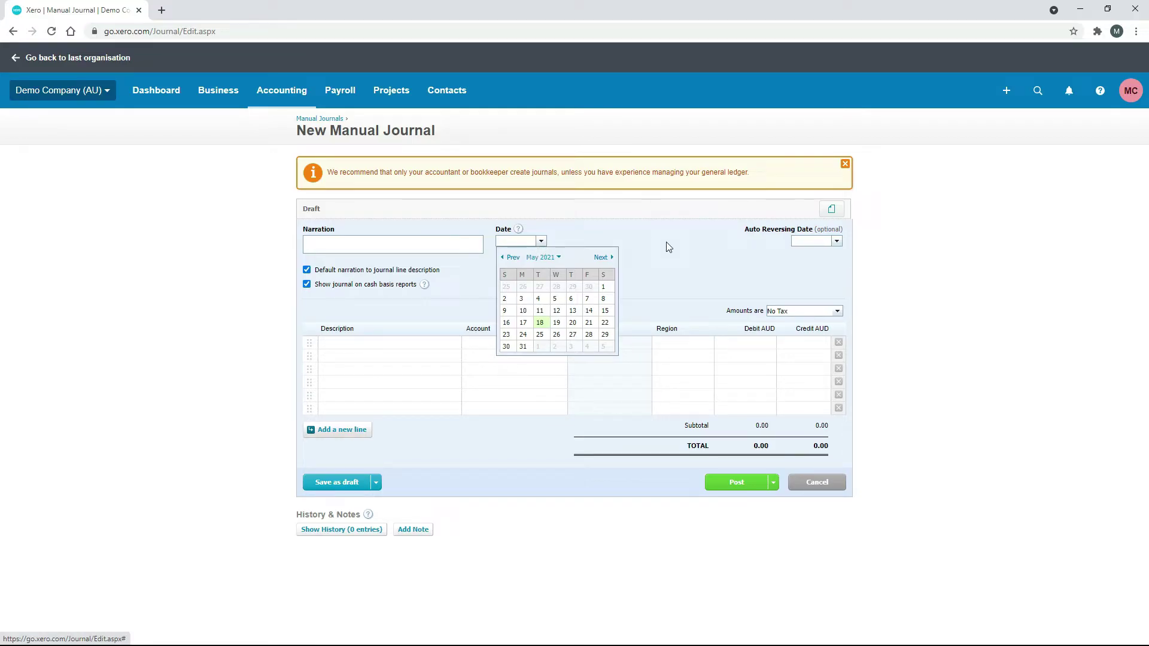
pyautogui.press('Return')
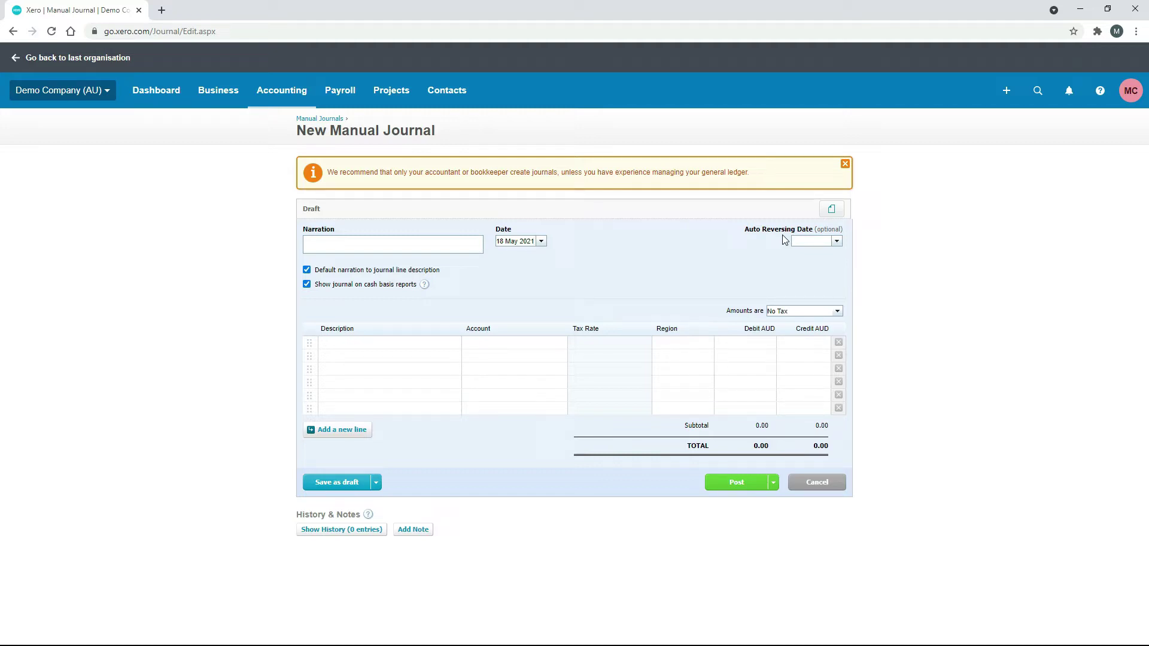
pyautogui.click(836, 241)
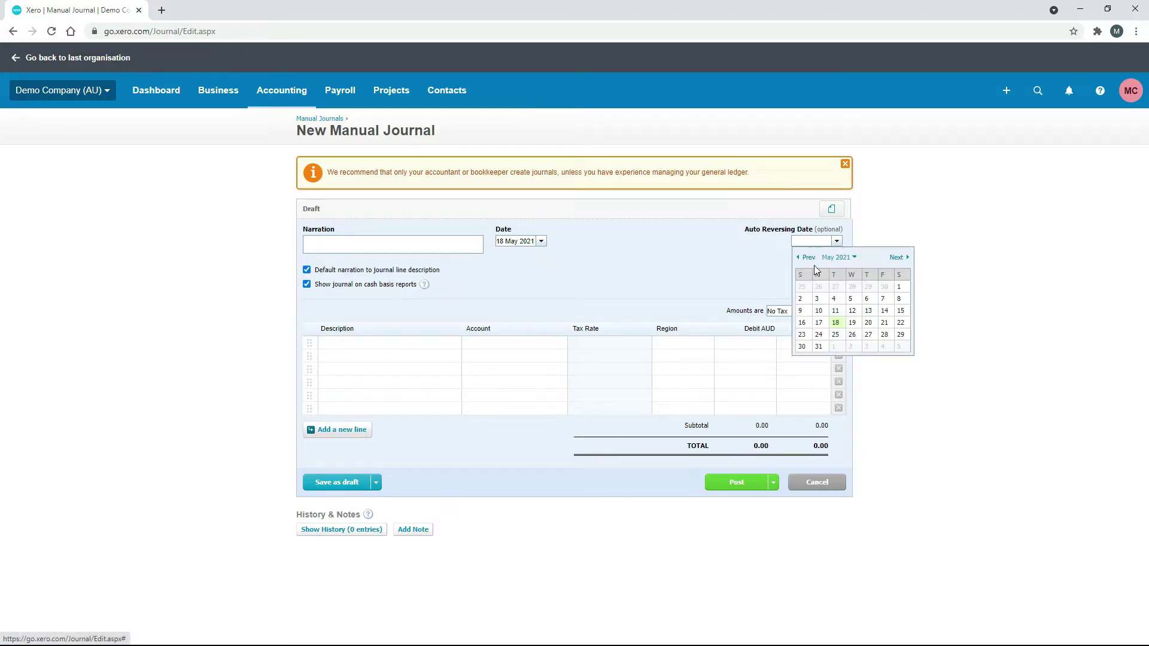
pyautogui.click(767, 255)
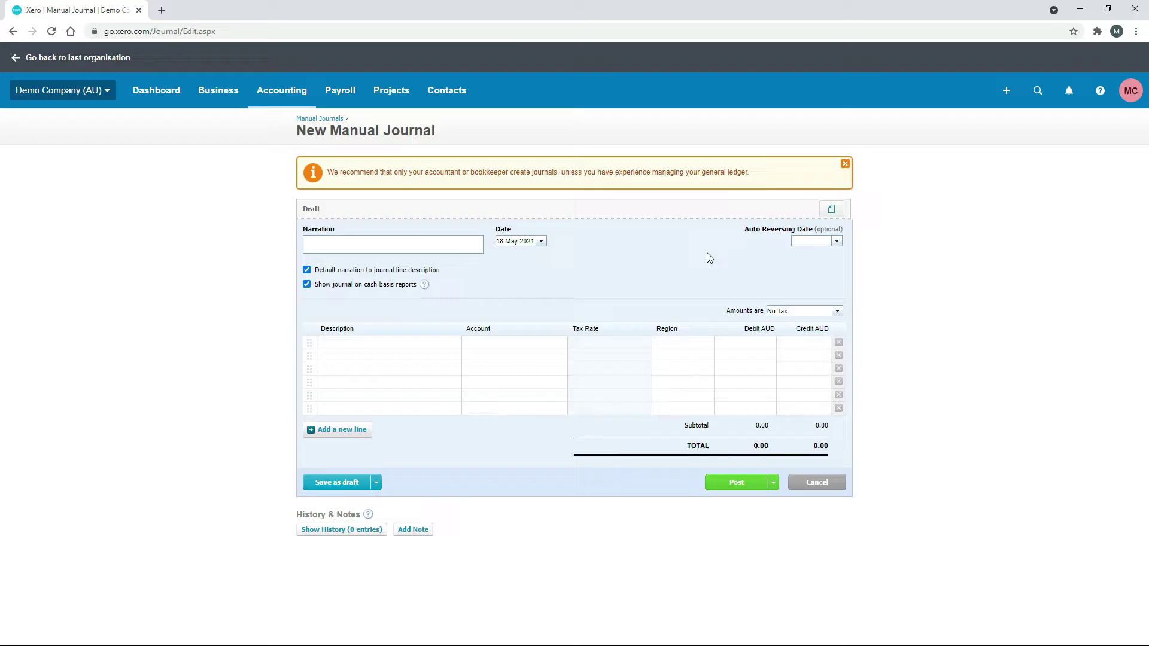
# Step: Look at the Related Files attachment panel, close it, and open the 'Amounts are' tax dropdown
pyautogui.click(832, 212)
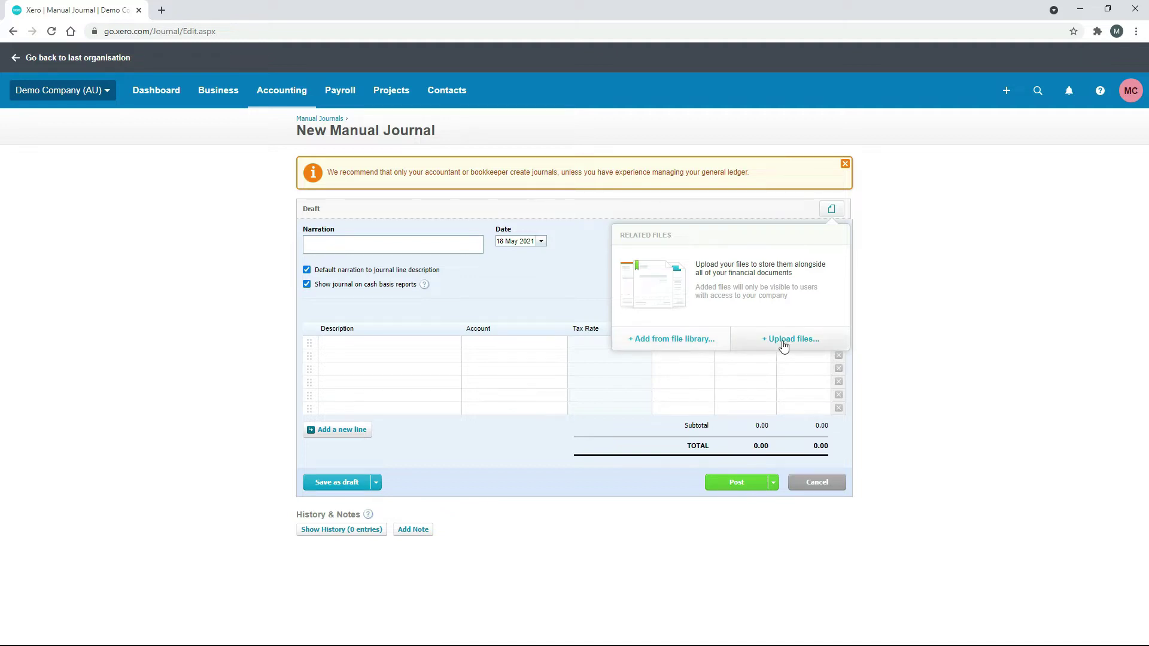
pyautogui.click(887, 275)
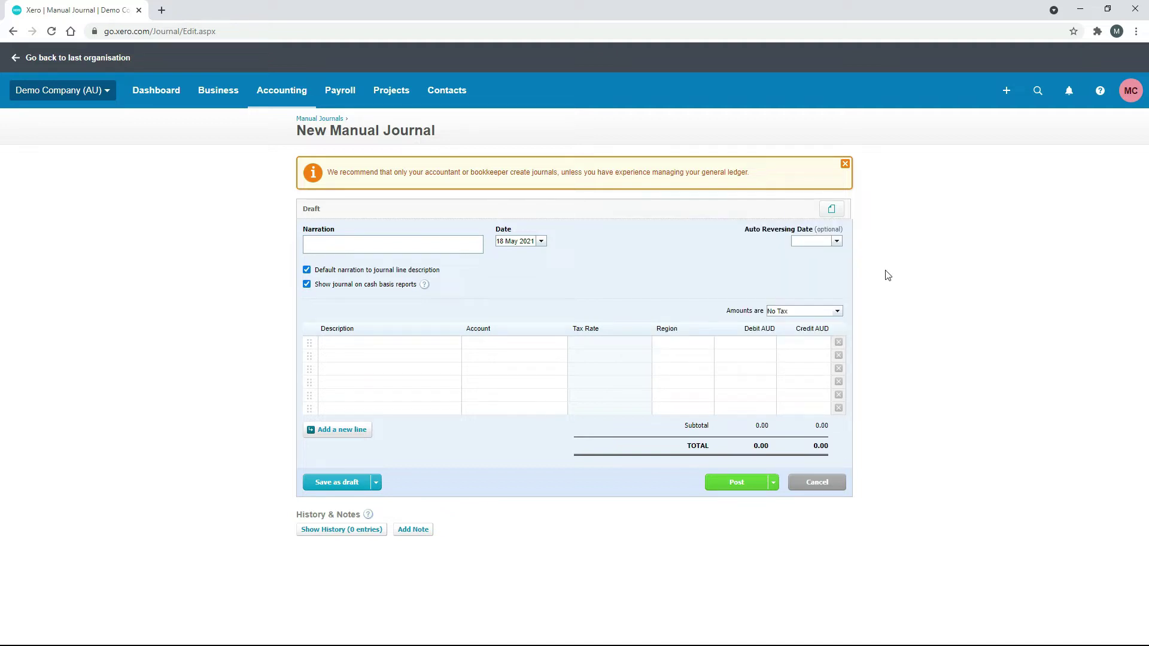
pyautogui.click(837, 312)
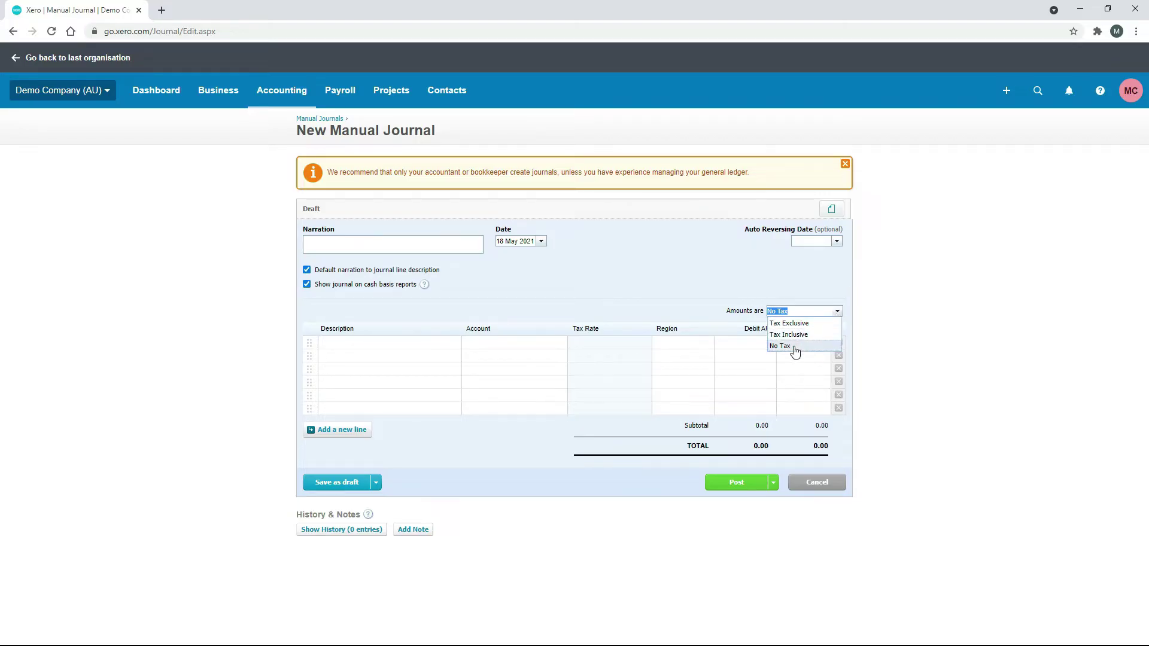
# Step: Keep the journal's amounts set to No Tax
pyautogui.click(876, 305)
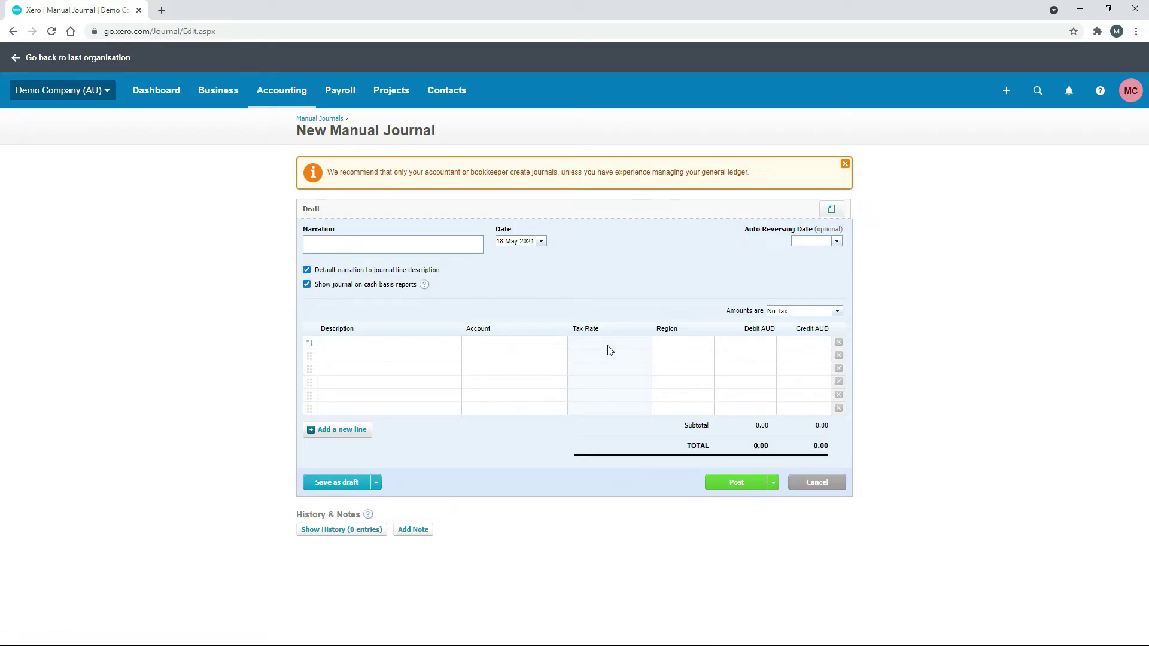
pyautogui.click(837, 312)
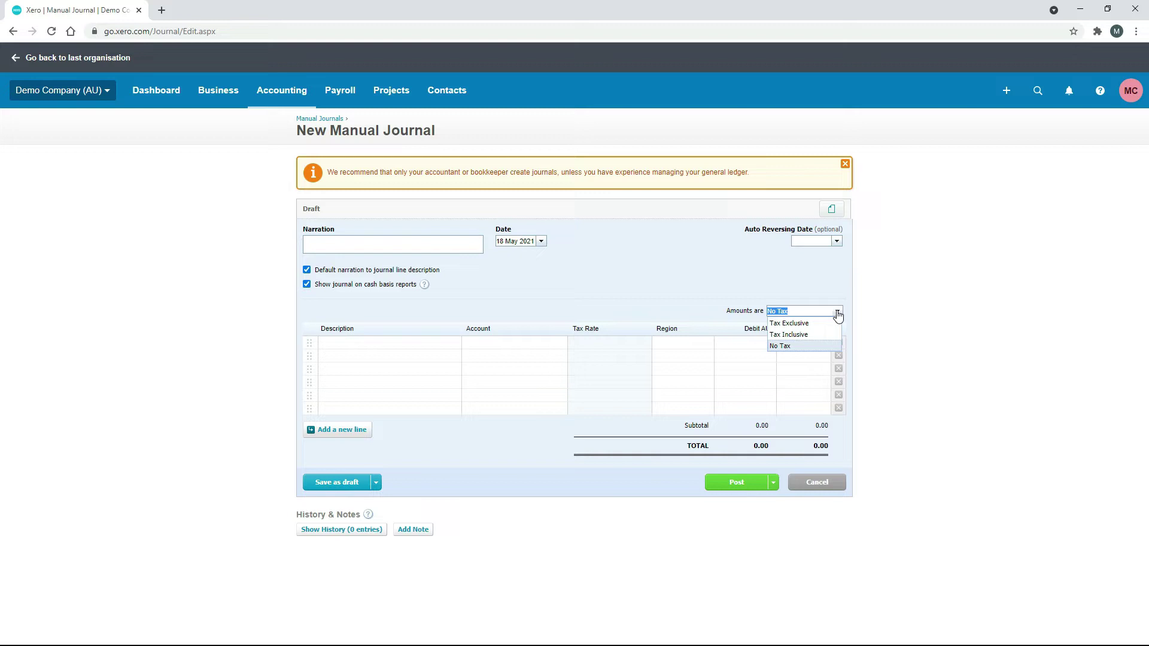
pyautogui.click(628, 304)
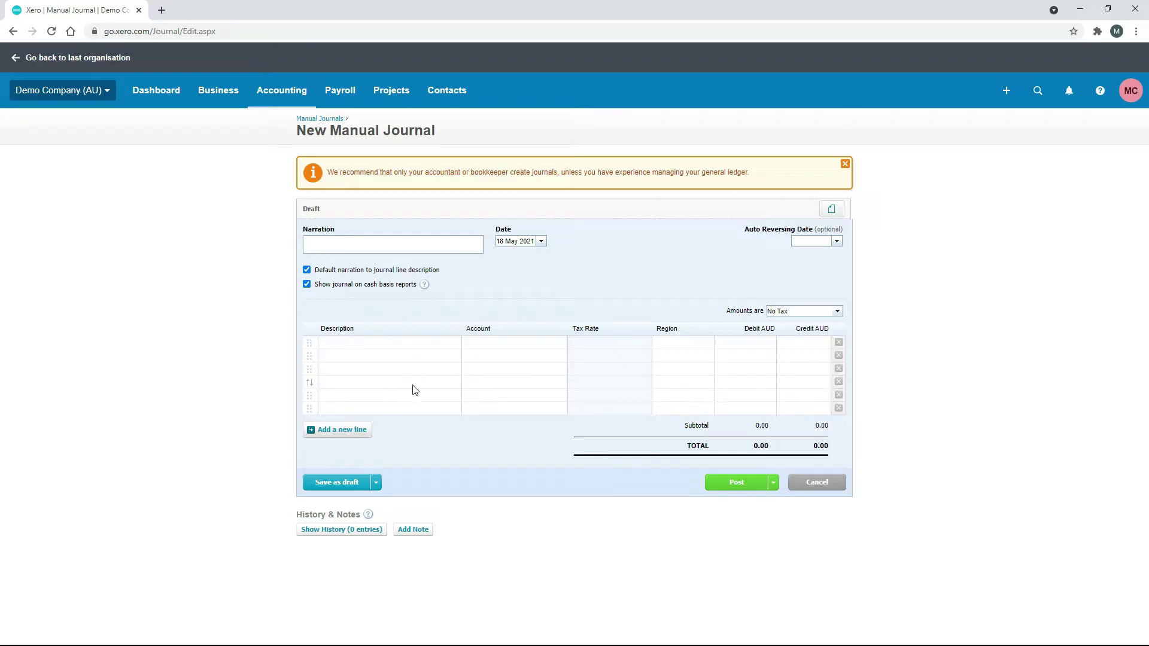
# Step: Add and remove a seventh line, check the save-draft options, and duplicate the browser tab
pyautogui.click(344, 430)
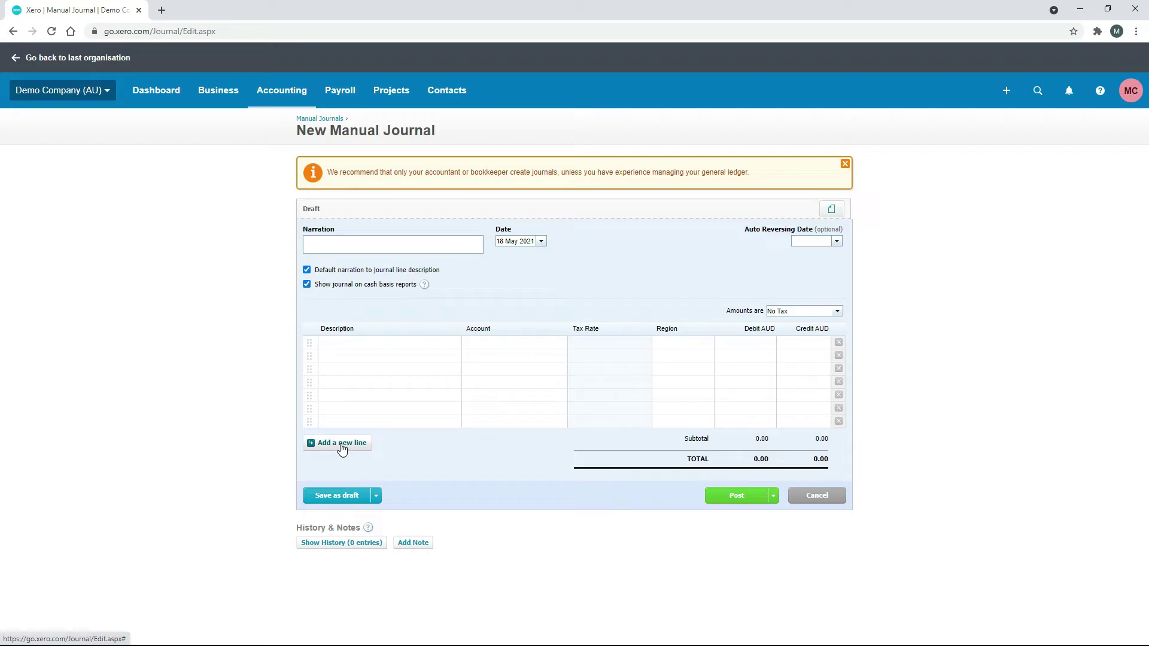
pyautogui.click(838, 422)
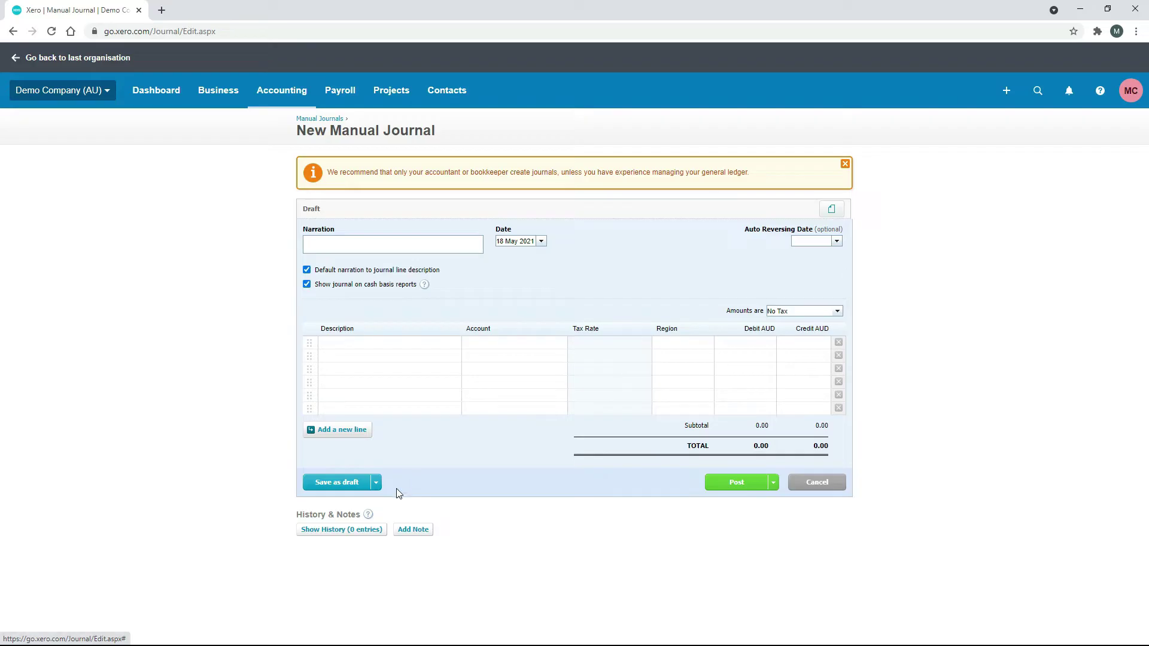
pyautogui.click(376, 482)
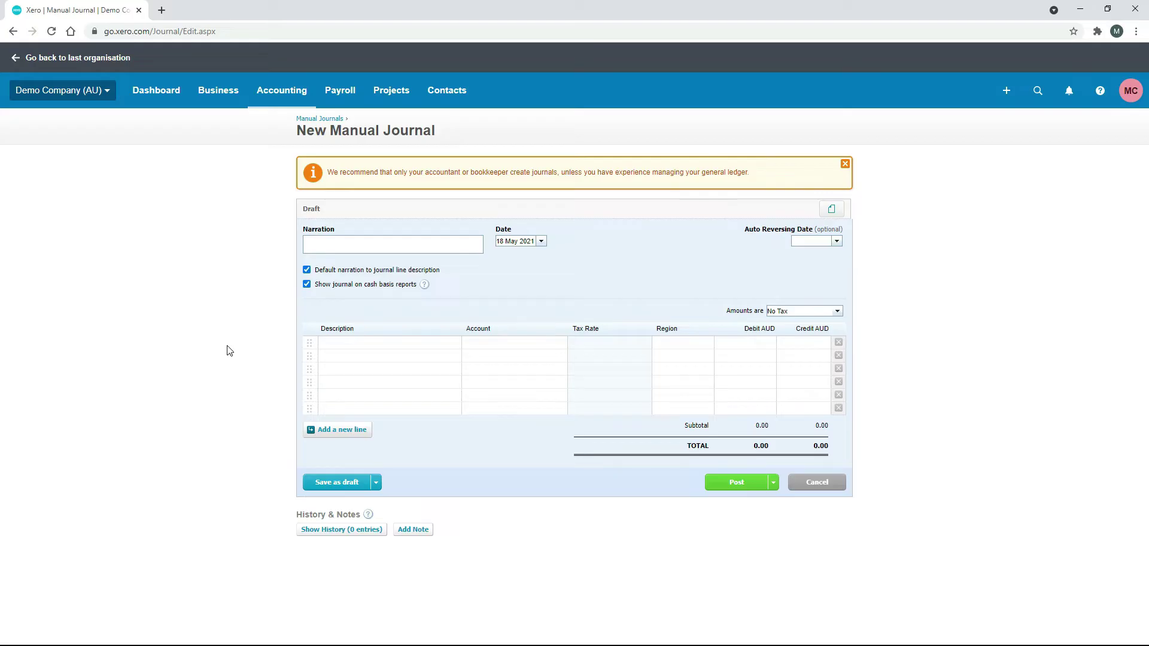
pyautogui.rightClick(96, 12)
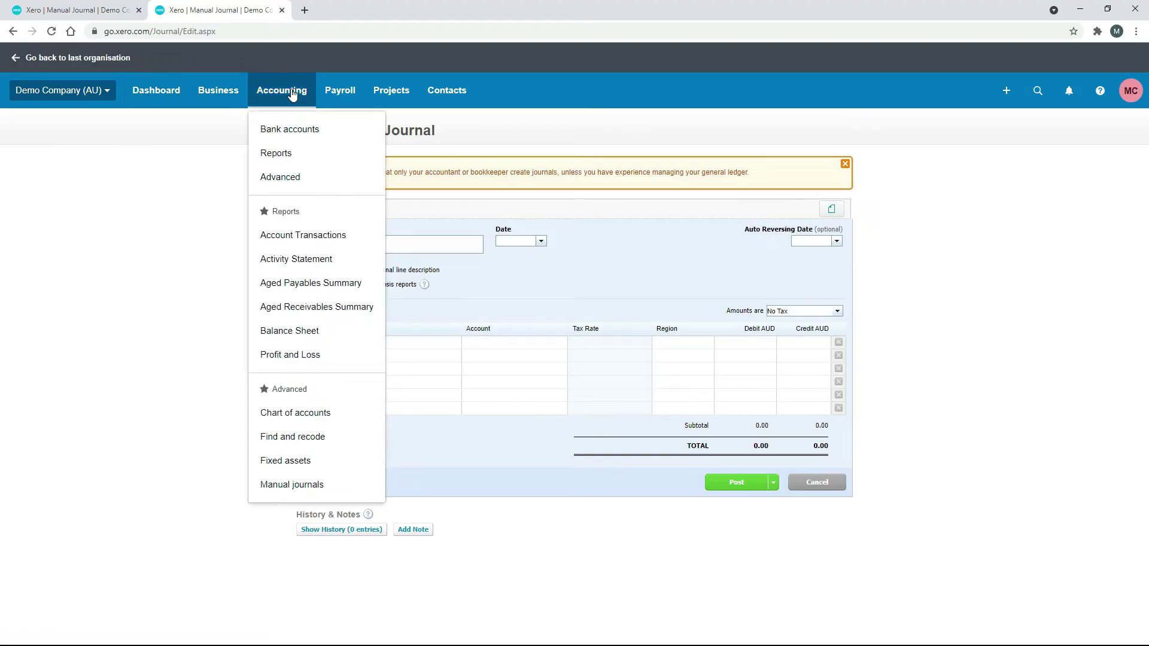
# Step: In the duplicate tab, run Profit and Loss and drill into the May 2021 Freight & Courier 9.09
pyautogui.click(298, 156)
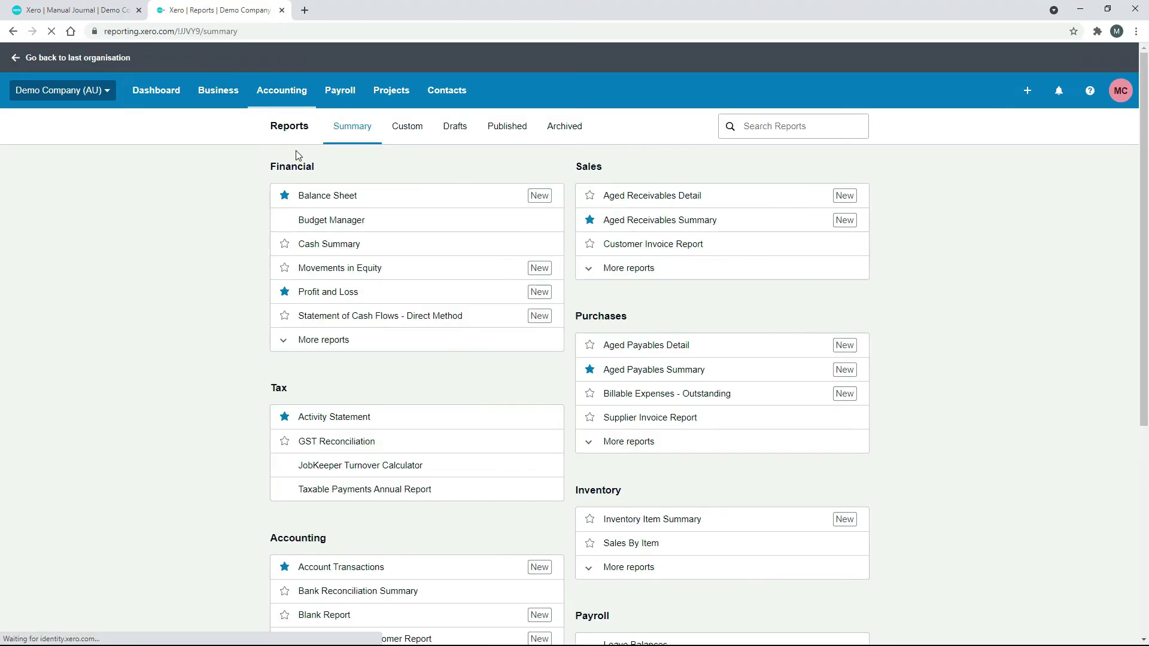
pyautogui.click(389, 293)
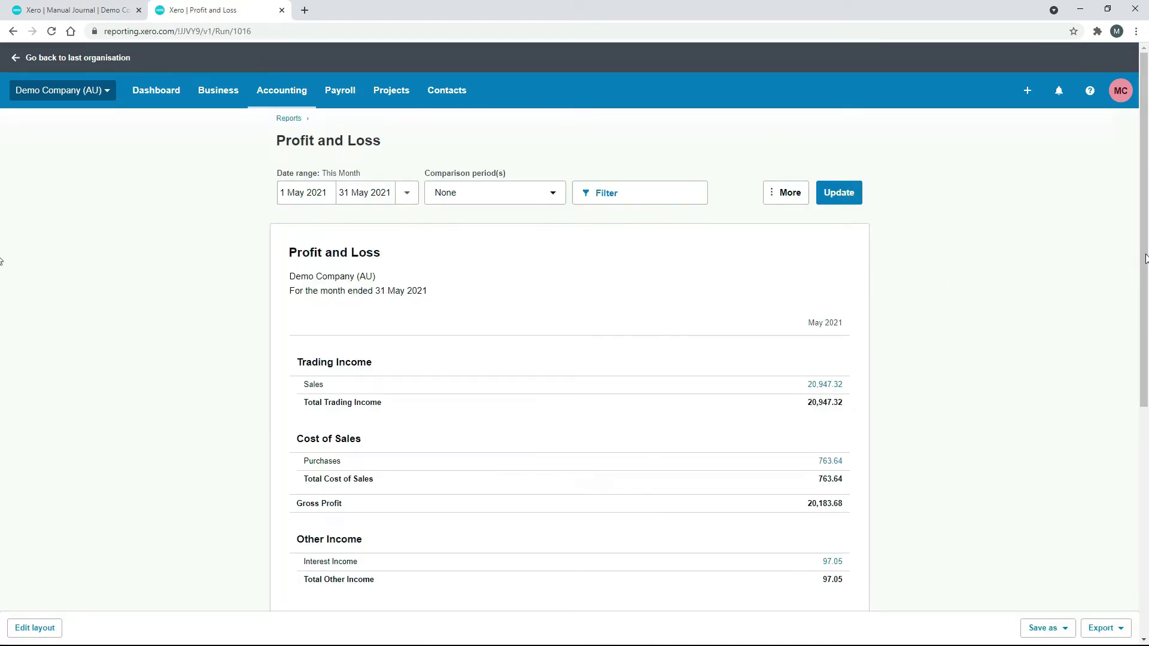
pyautogui.moveTo(1144, 211); pyautogui.dragTo(1139, 338)
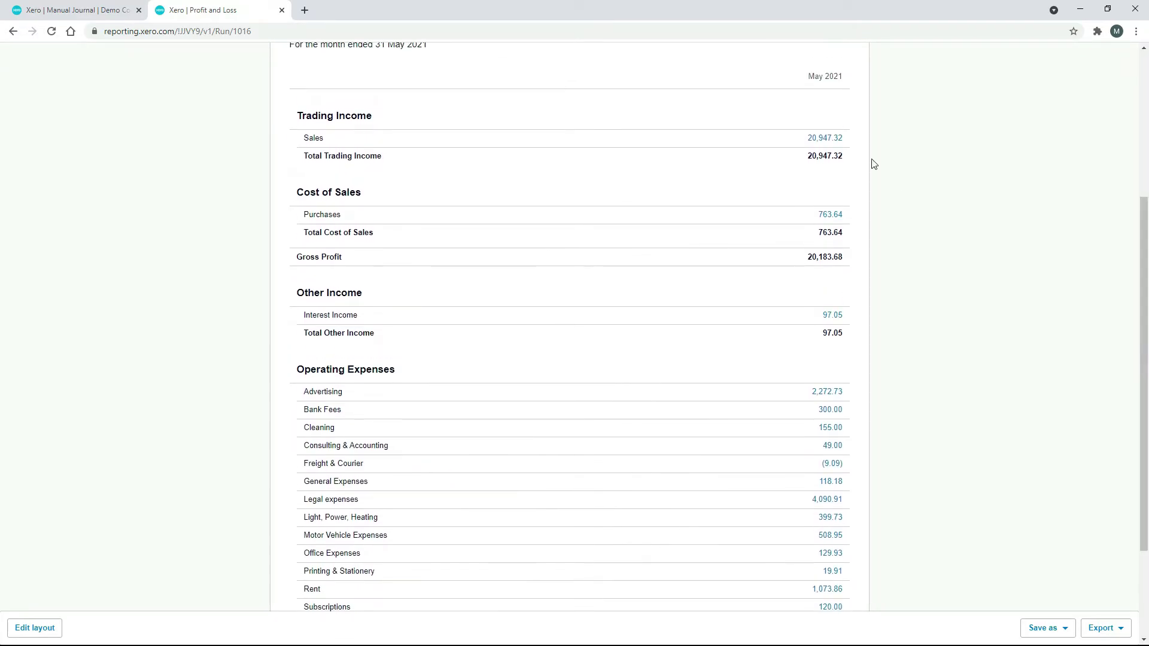
pyautogui.click(830, 464)
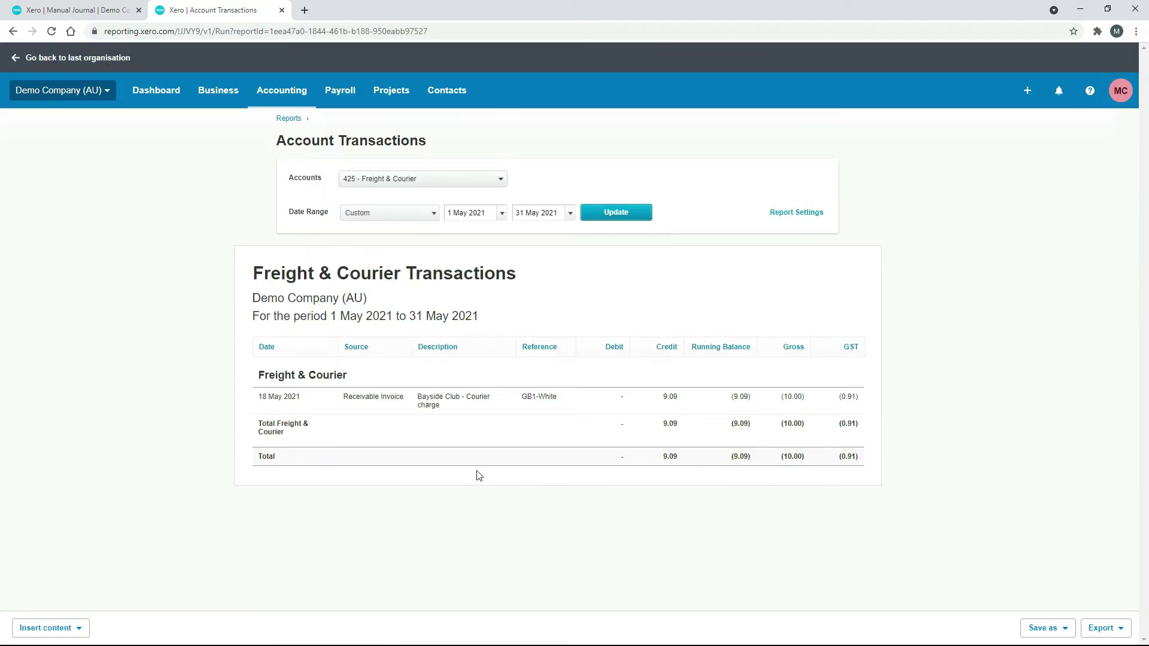
# Step: Open the 18 May receivable invoice ORC1039 from the Freight & Courier transactions
pyautogui.click(463, 405)
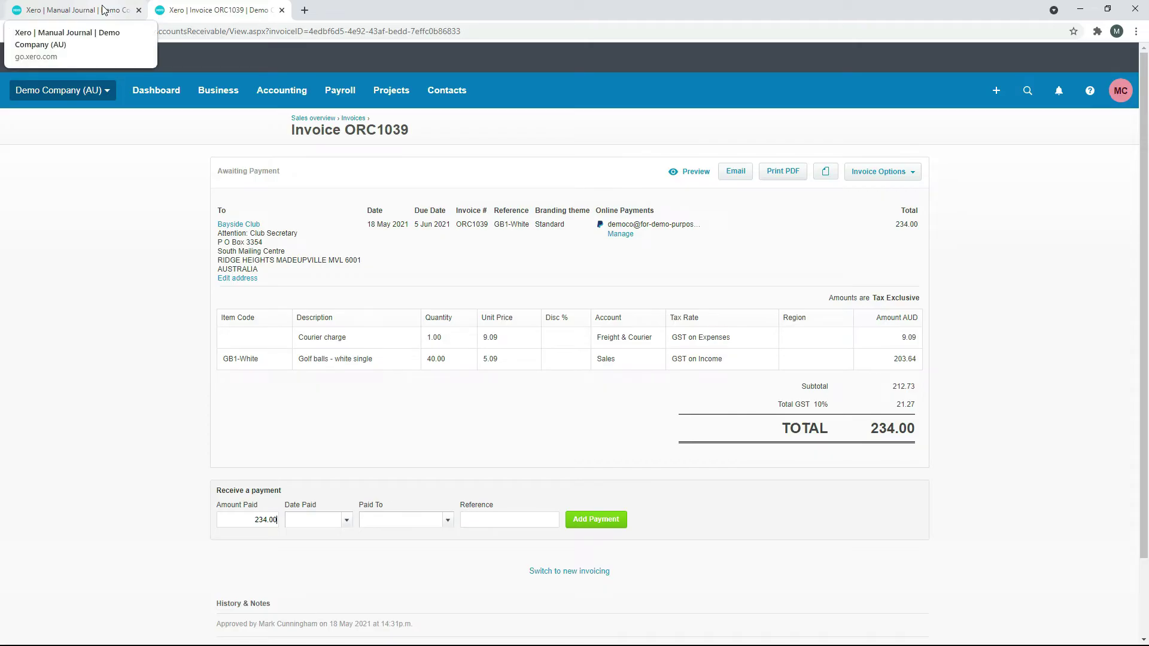
# Step: Paste the courier-correction narration and give the first journal line the same description
pyautogui.click(103, 11)
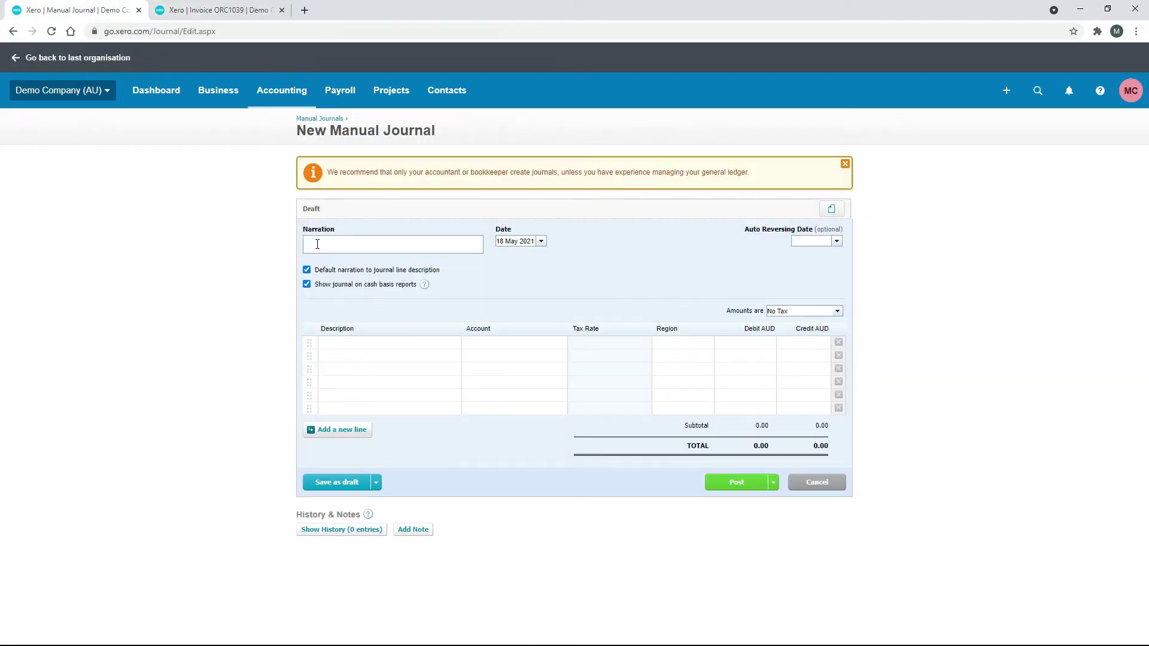
pyautogui.write('To correct an incorrect courier charge posting')
pyautogui.click(335, 344)
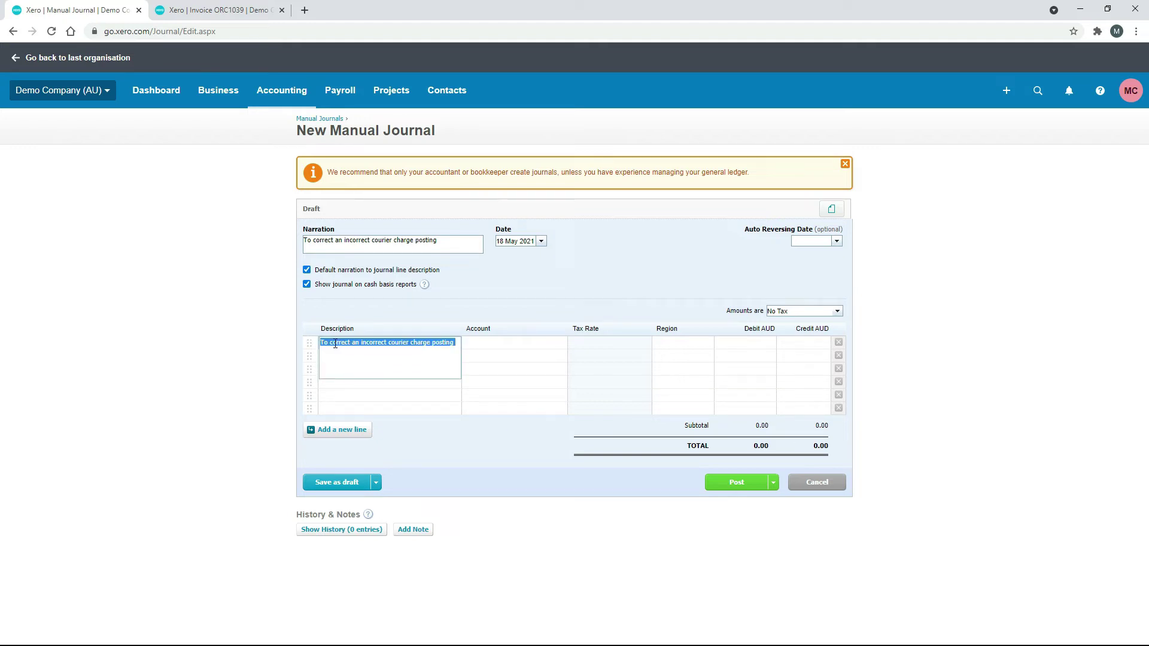
pyautogui.click(397, 313)
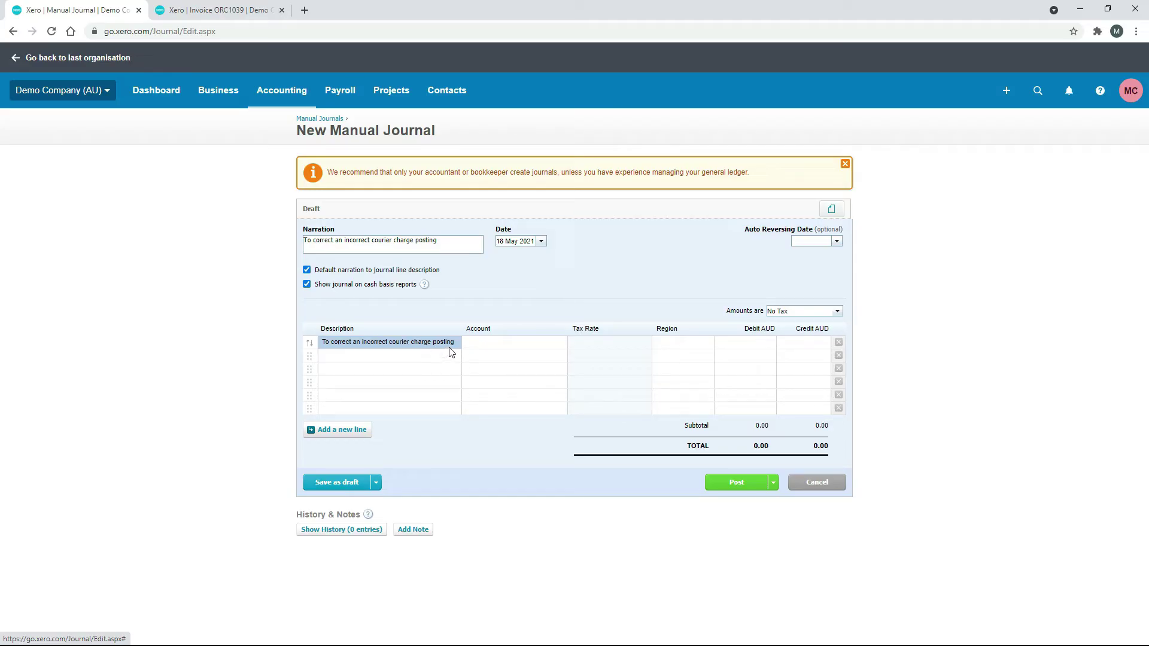
# Step: Put line one on 425 - Freight & Courier, make amounts Tax Exclusive, and view invoice ORC1039
pyautogui.click(497, 344)
pyautogui.click(561, 343)
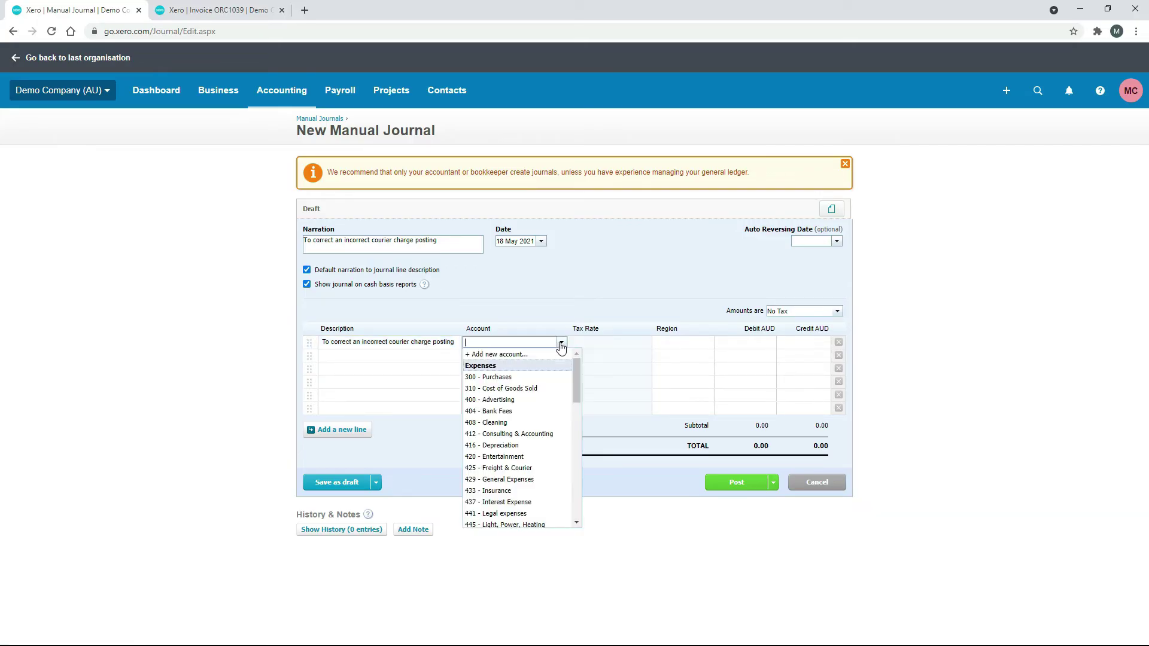
pyautogui.click(512, 467)
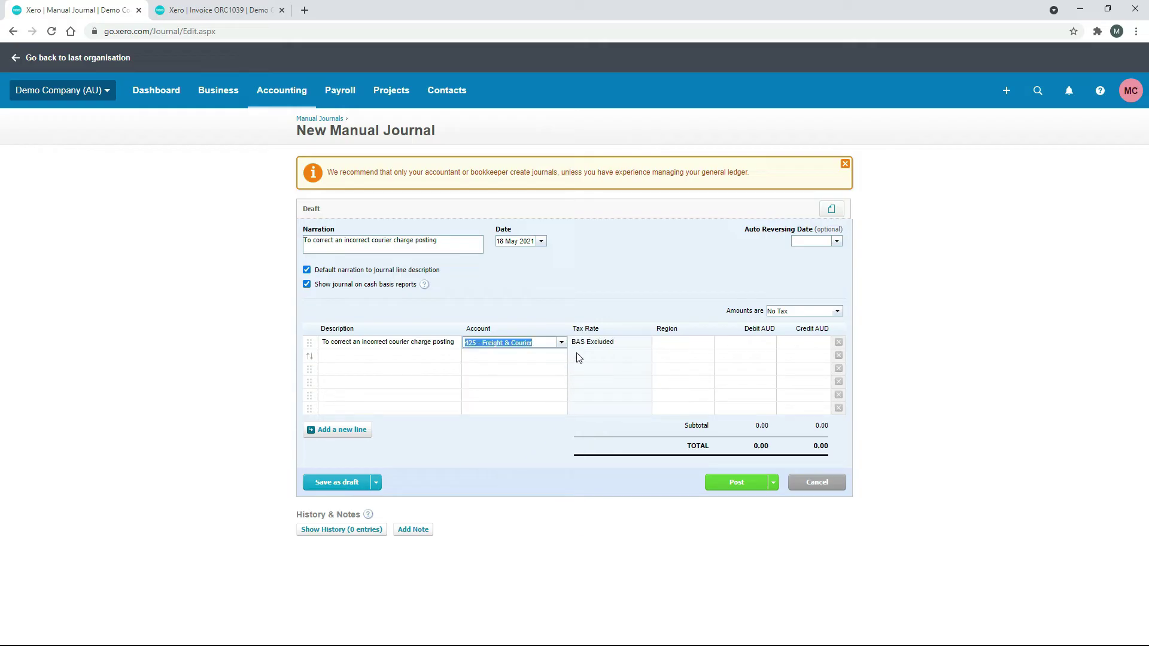
pyautogui.click(625, 319)
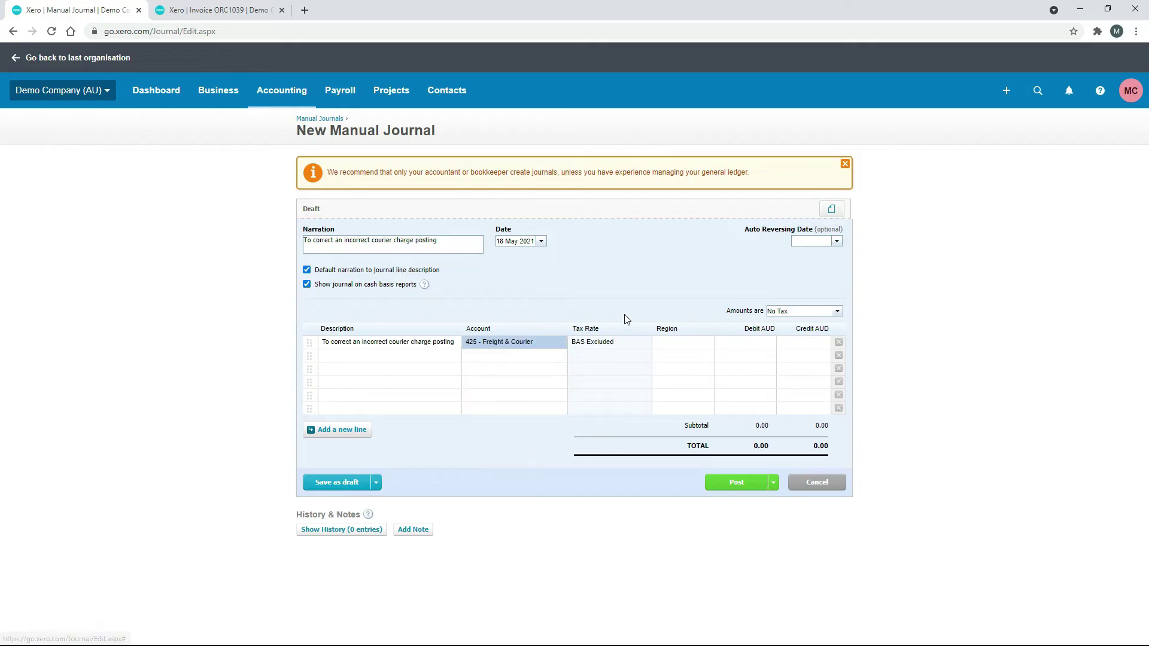
pyautogui.click(835, 312)
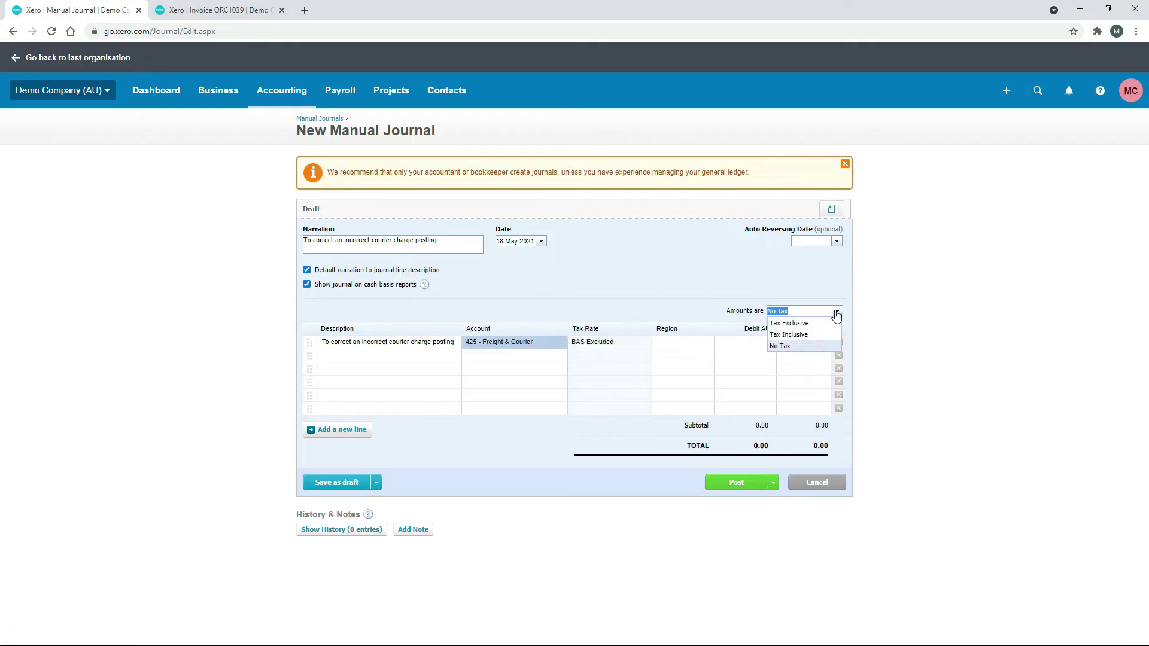
pyautogui.click(790, 324)
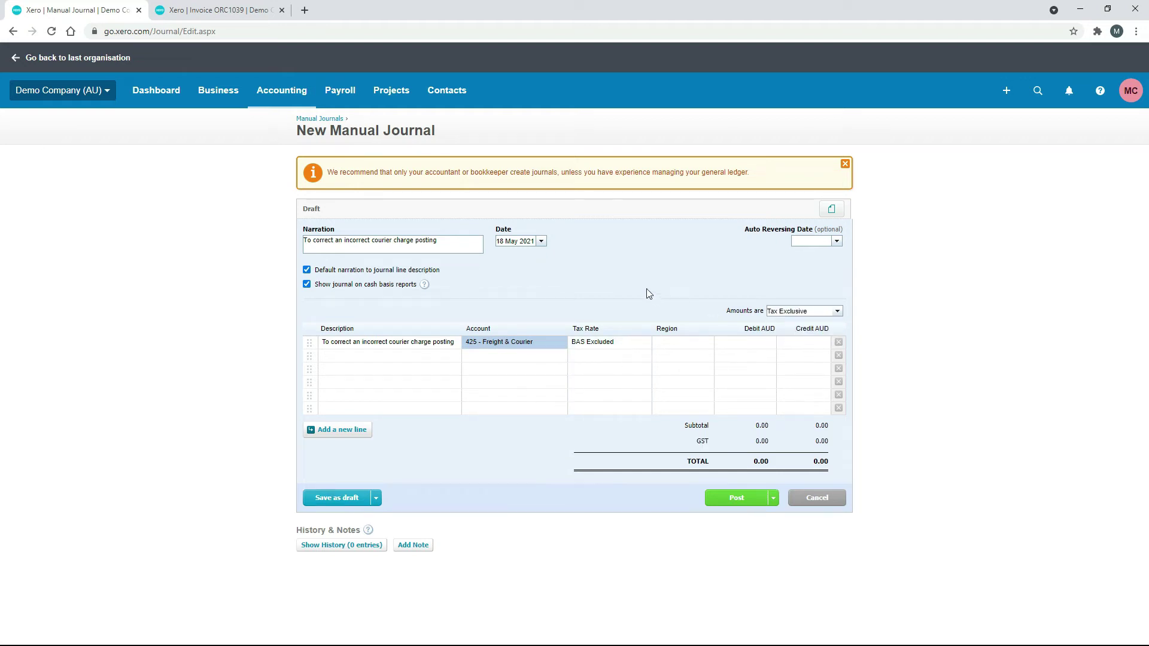
pyautogui.click(219, 10)
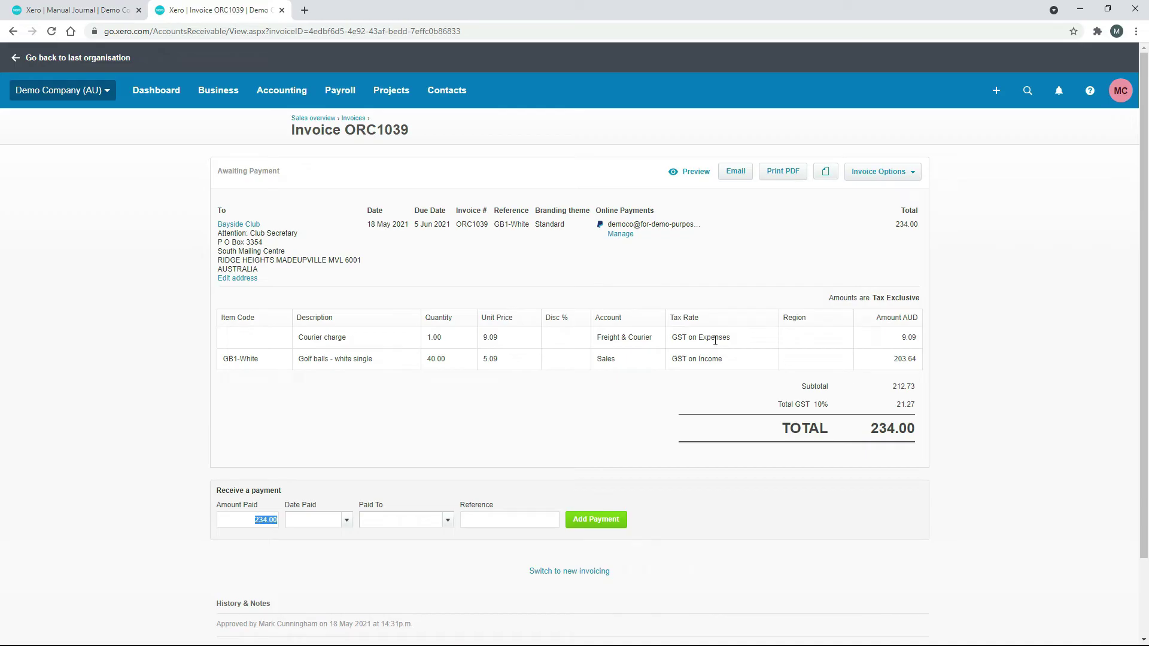
# Step: Set line one's tax rate to GST on Expenses, cross-checking the courier charge on invoice ORC1039
pyautogui.click(78, 10)
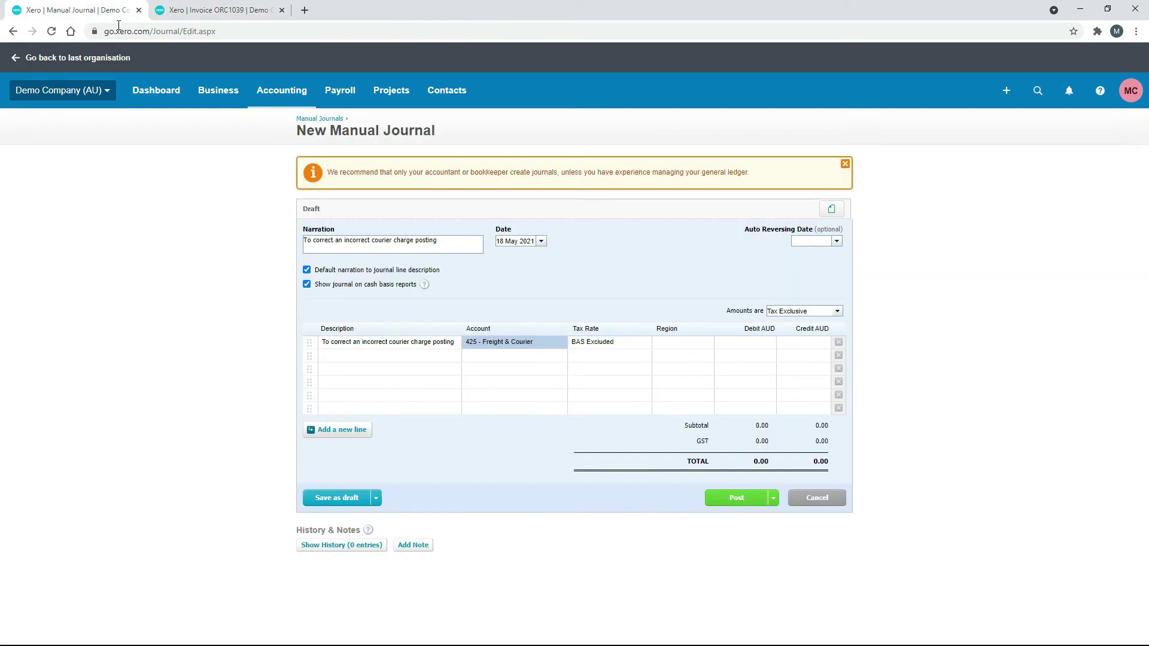
pyautogui.click(665, 343)
pyautogui.click(707, 343)
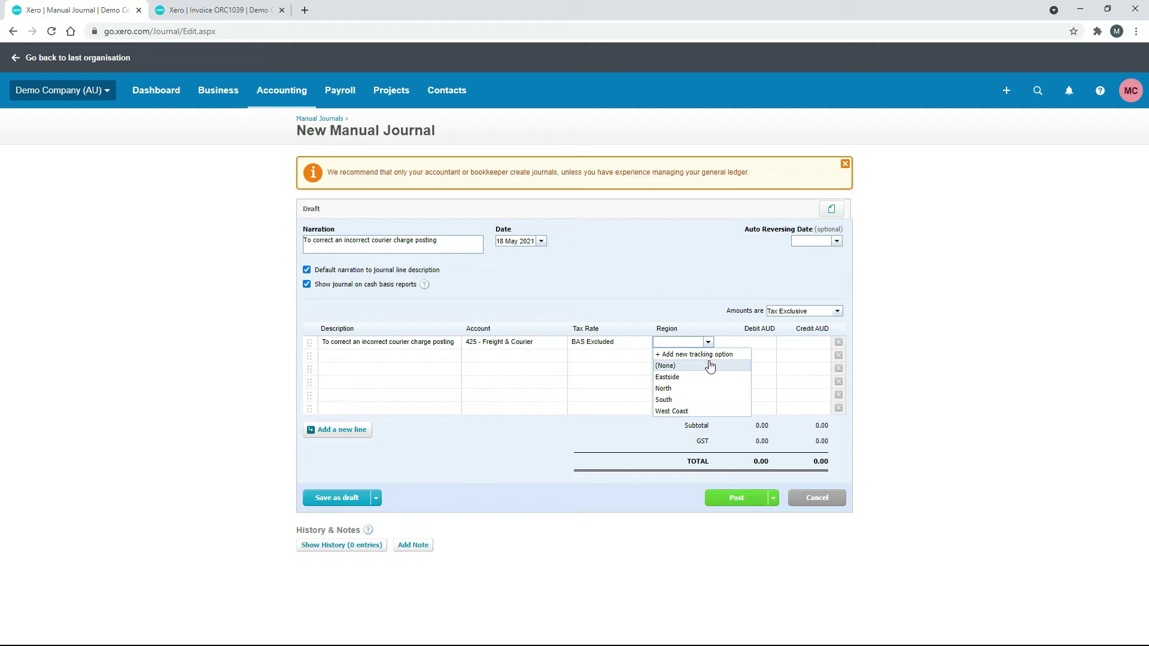
pyautogui.click(619, 340)
pyautogui.click(646, 342)
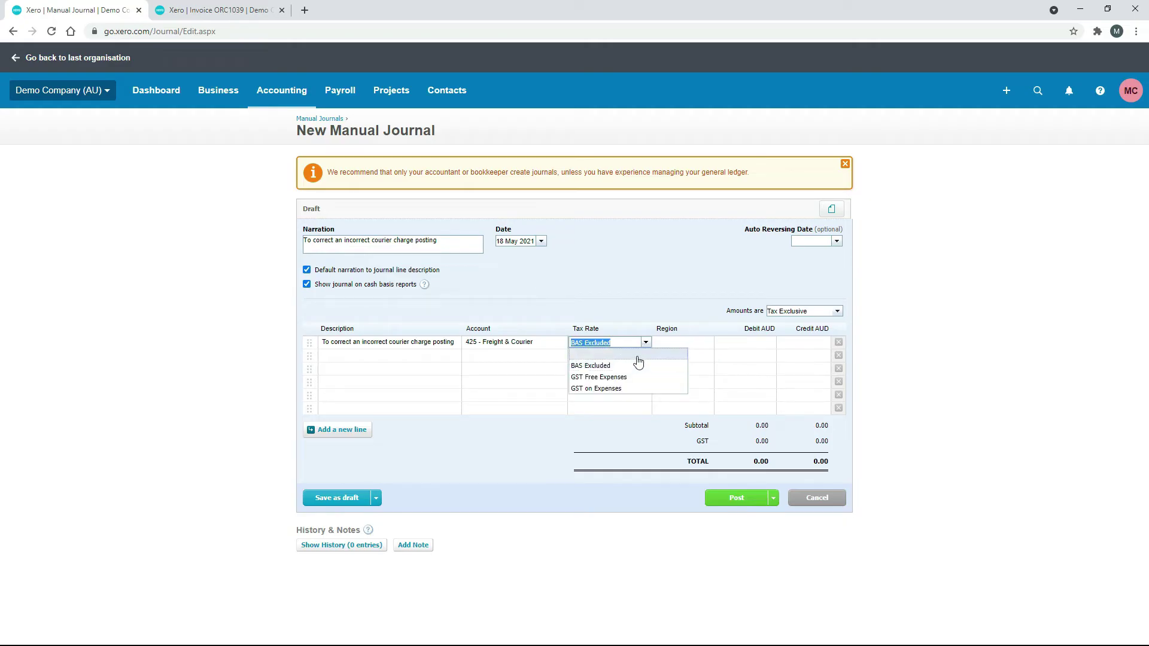
pyautogui.click(634, 392)
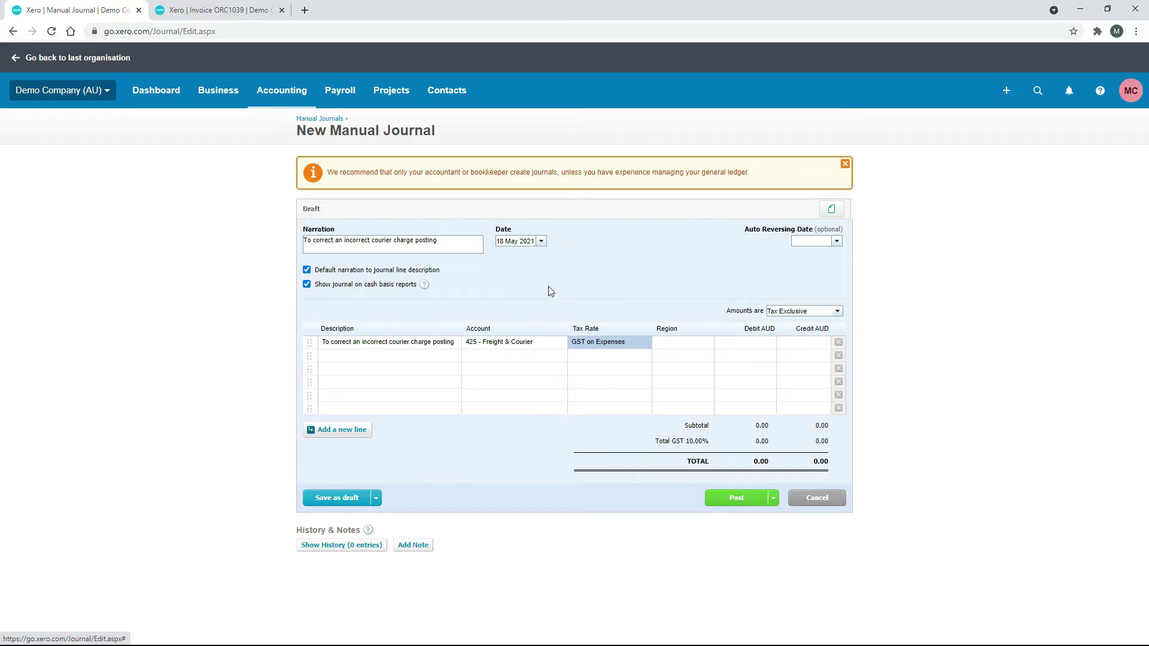
pyautogui.click(202, 10)
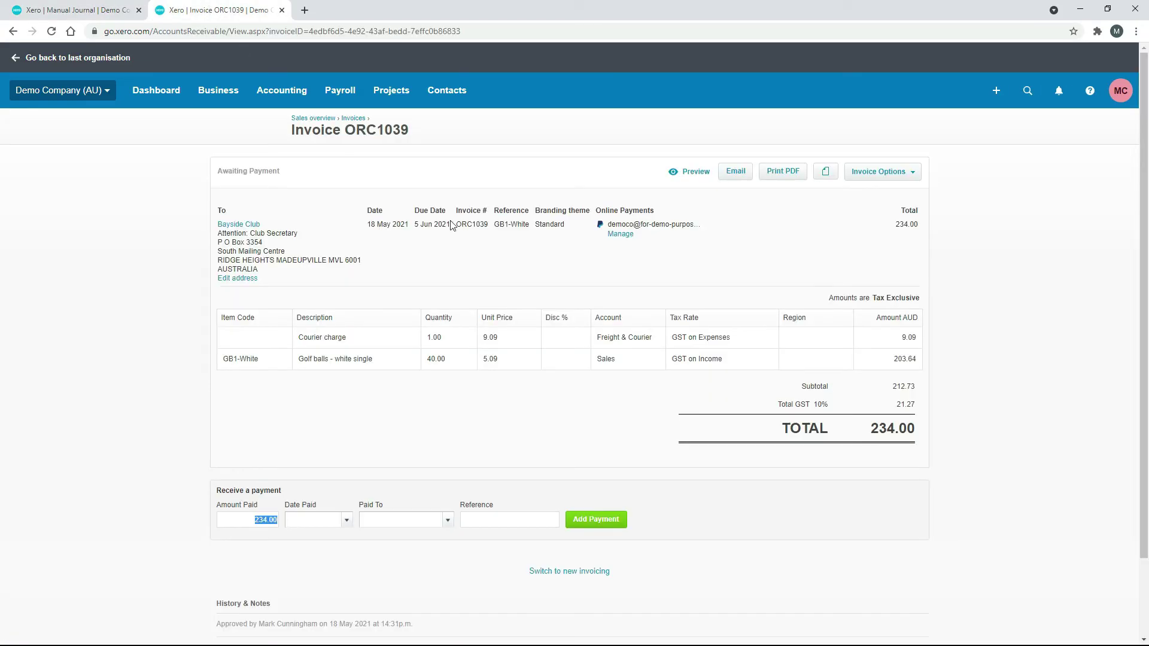
pyautogui.click(109, 13)
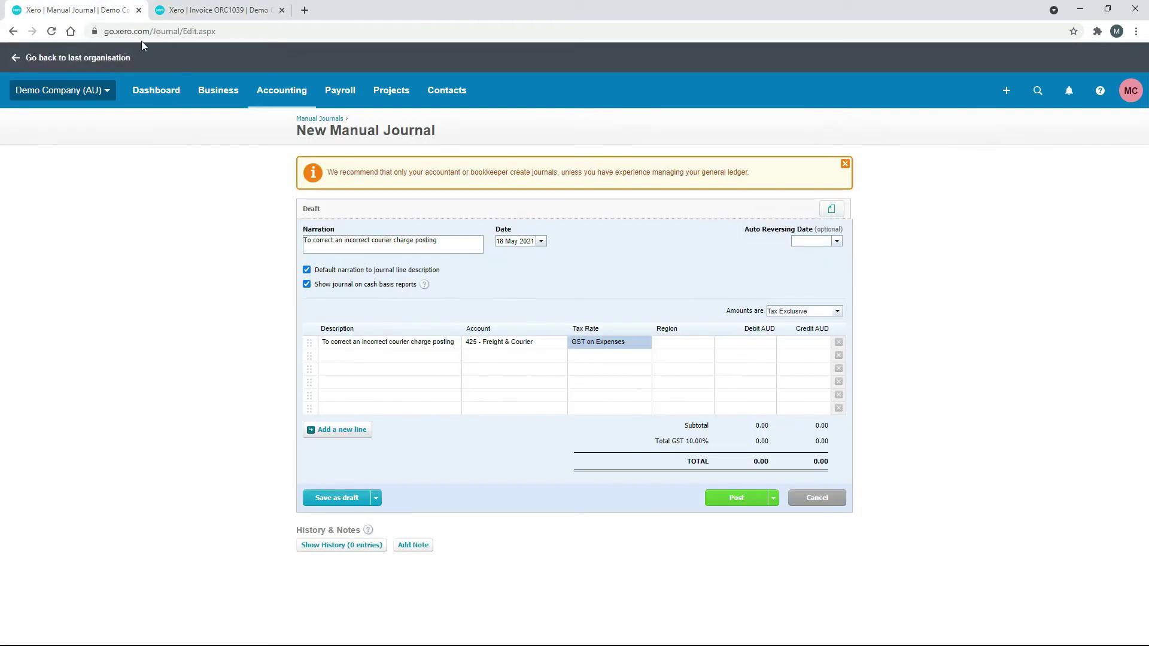
# Step: Debit 9.09 on the Freight & Courier line, adding 0.91 GST for a 10.00 total
pyautogui.click(743, 343)
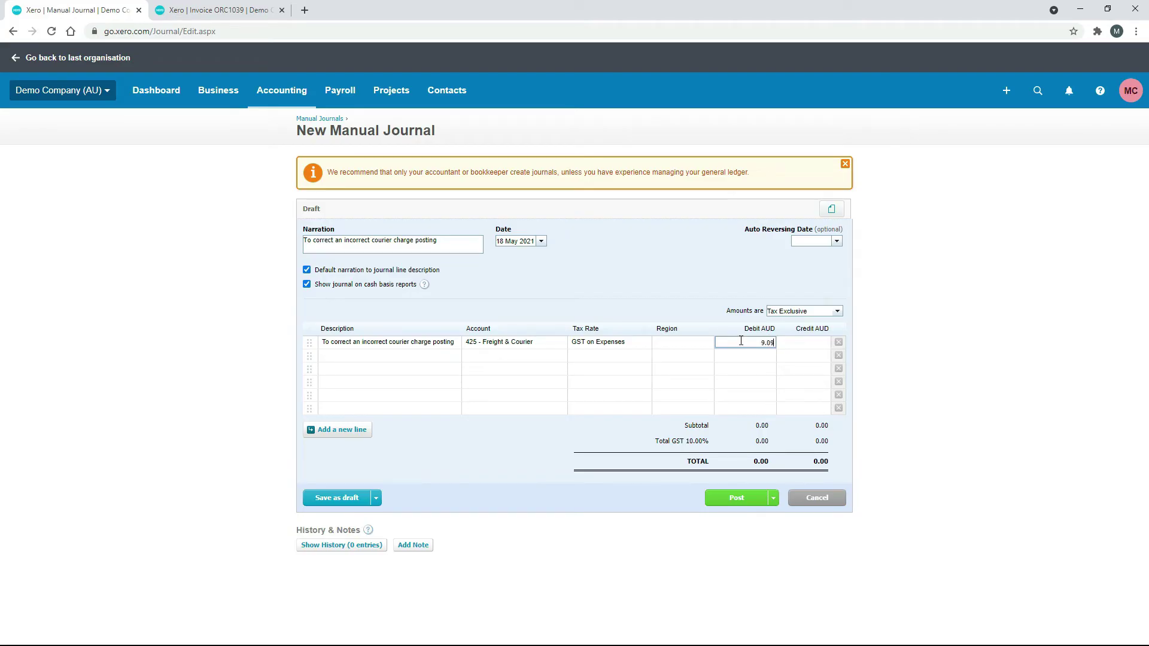
pyautogui.click(873, 344)
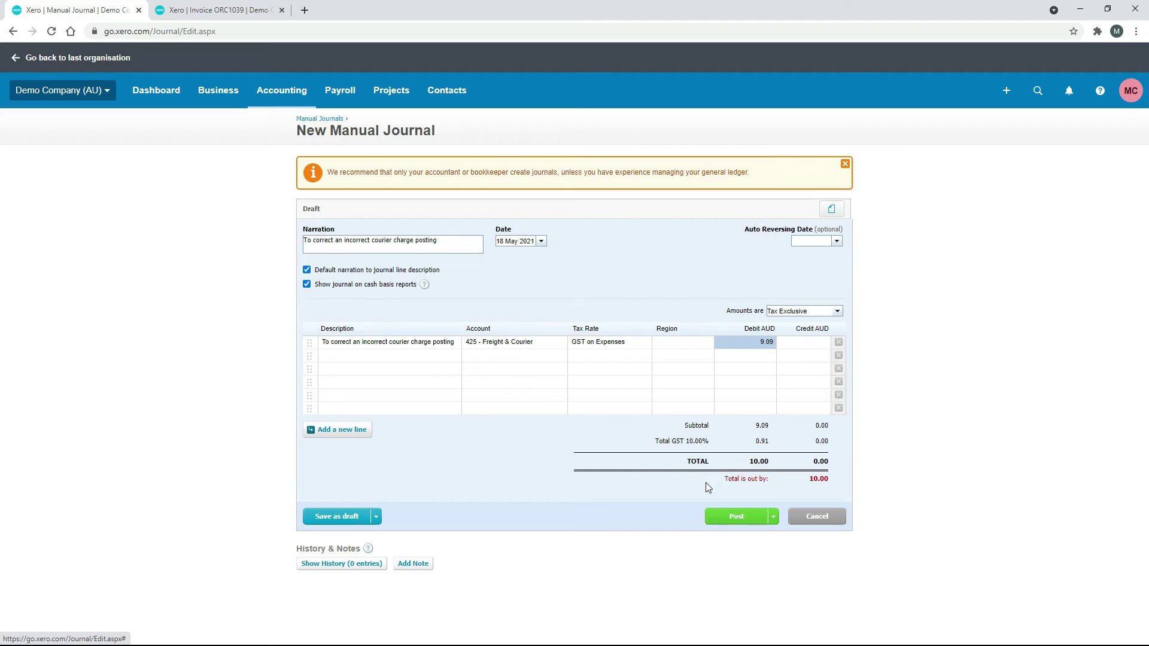
# Step: Try posting, get the 'Total debits must equal total credits' error, and copy the courier-correction description to line two
pyautogui.click(741, 518)
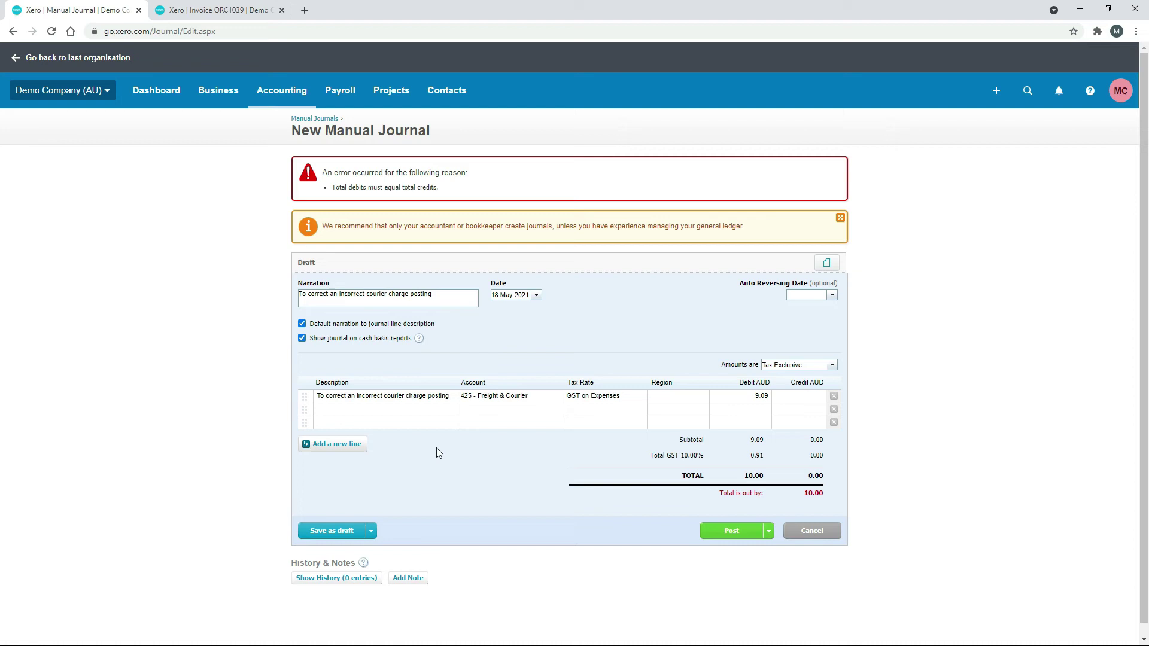
pyautogui.click(408, 410)
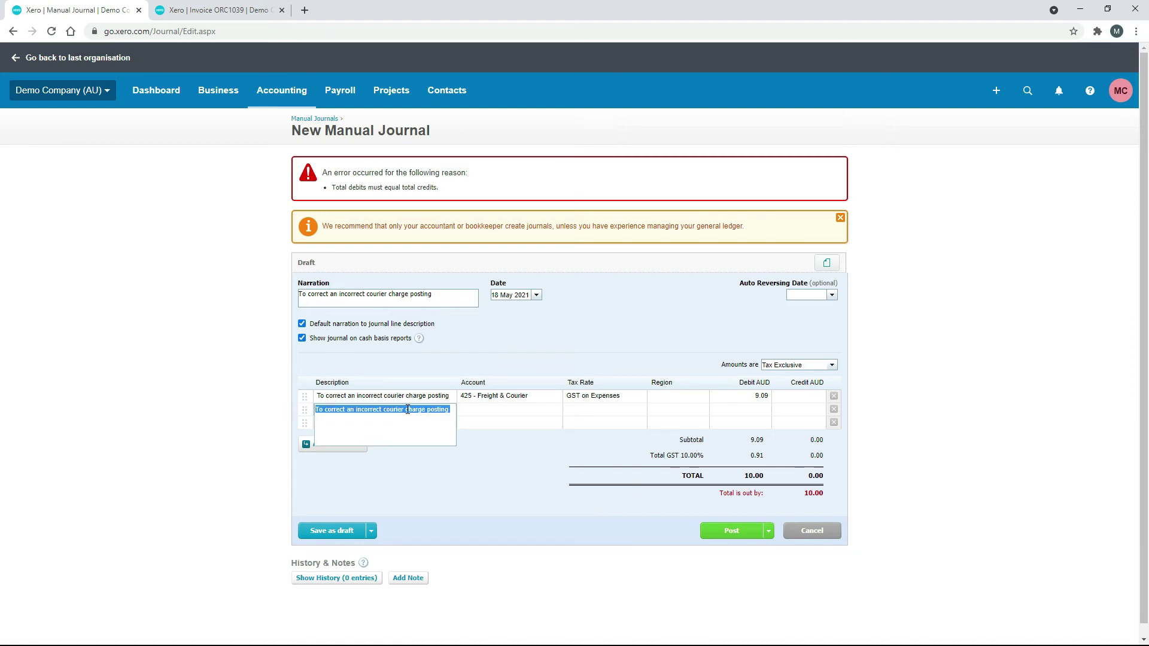
pyautogui.click(481, 447)
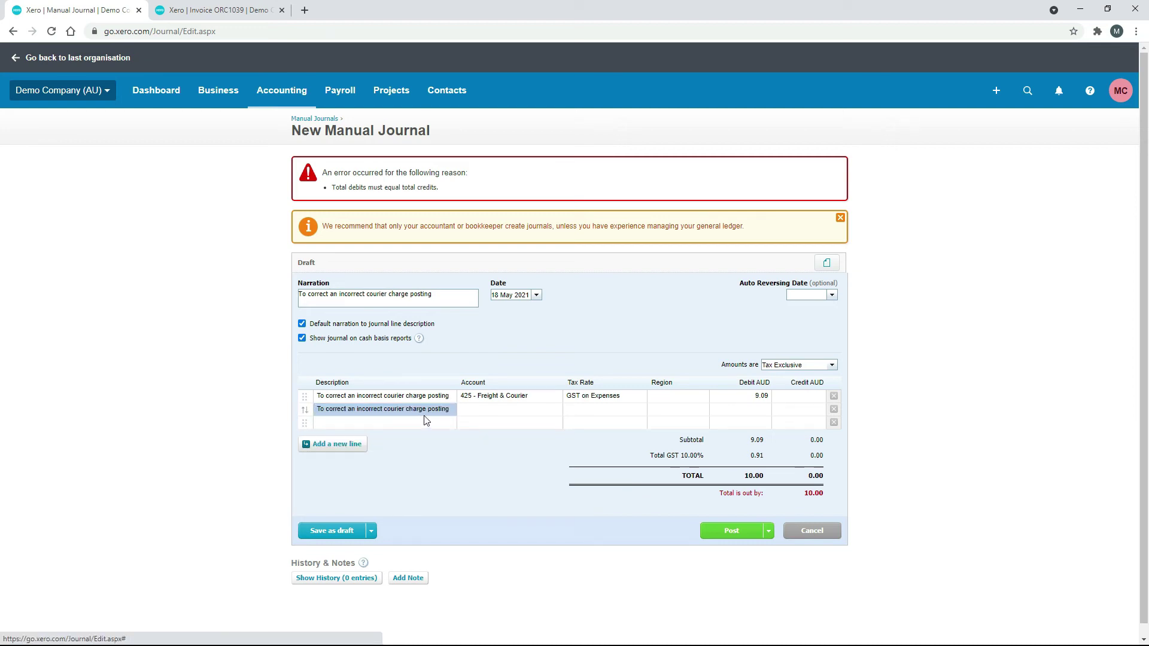
# Step: Set the second journal line's account to 260 - Other Revenue, crediting 9.09 so both sides total 10.00
pyautogui.click(505, 410)
pyautogui.click(556, 409)
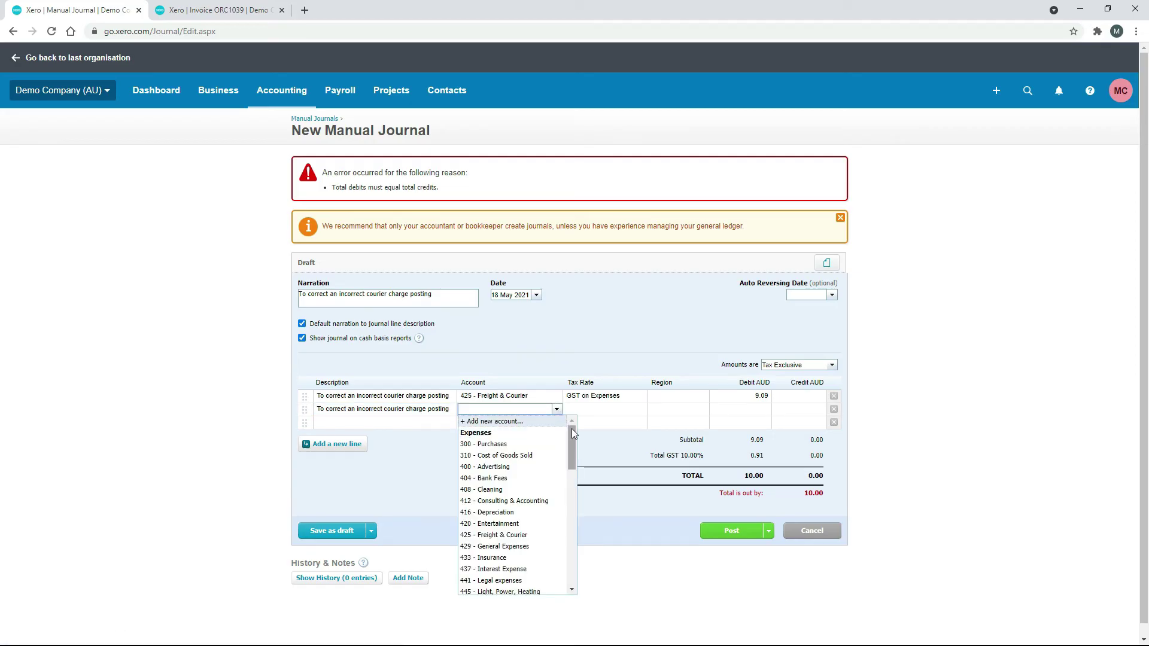
pyautogui.moveTo(572, 429); pyautogui.dragTo(572, 562)
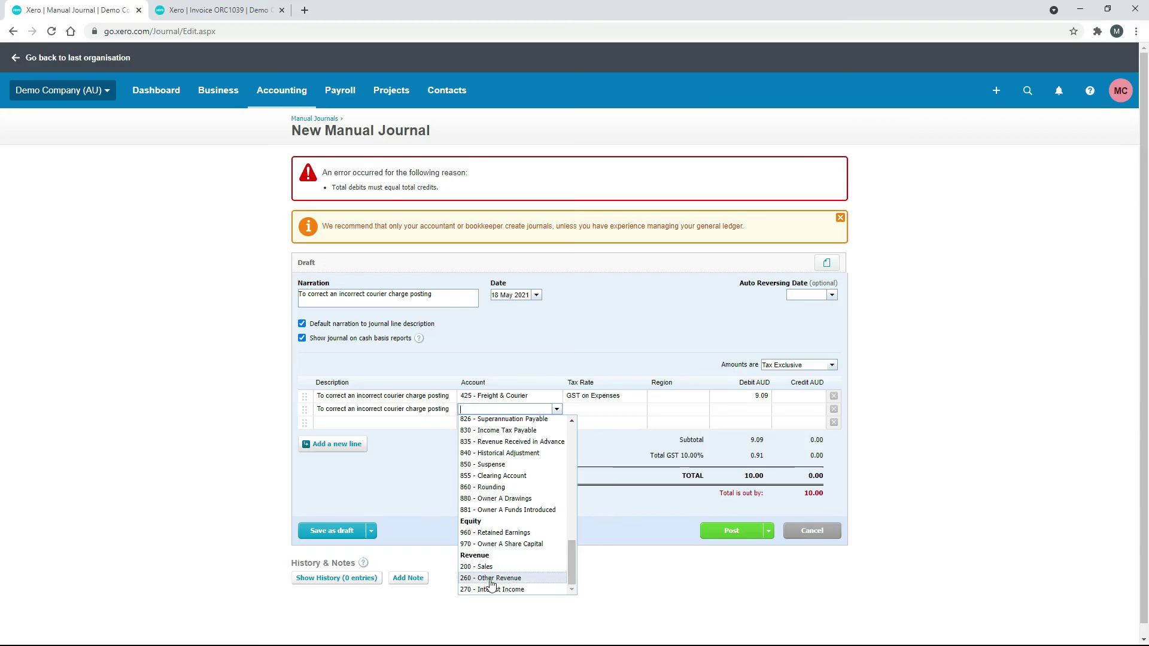
pyautogui.click(516, 579)
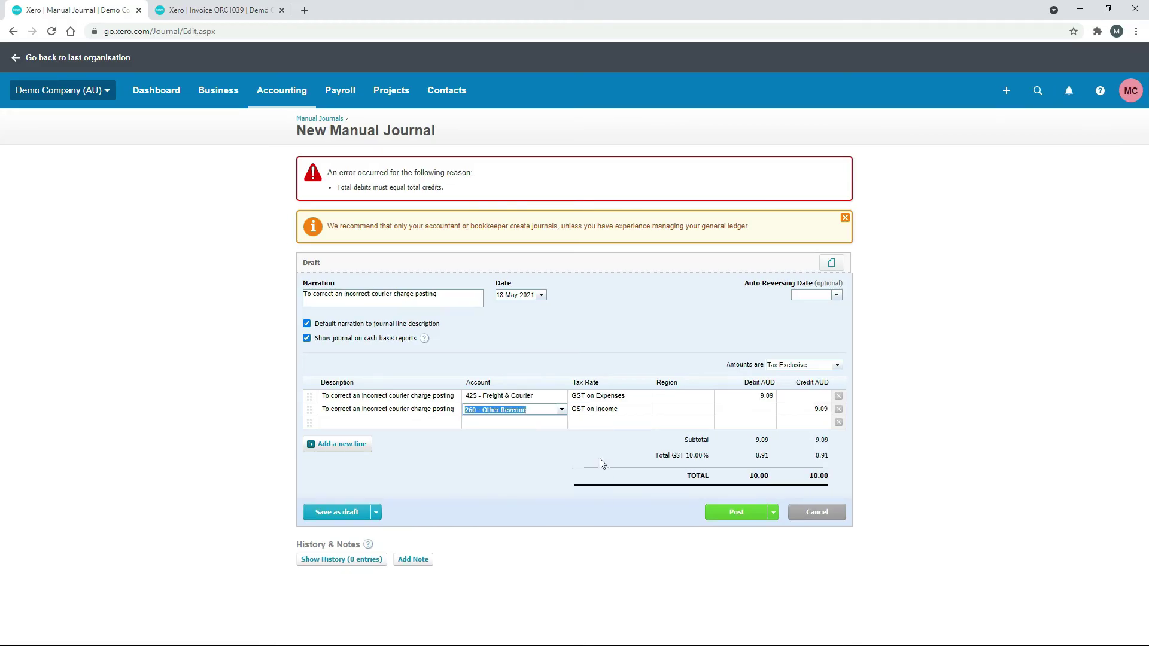
pyautogui.click(915, 409)
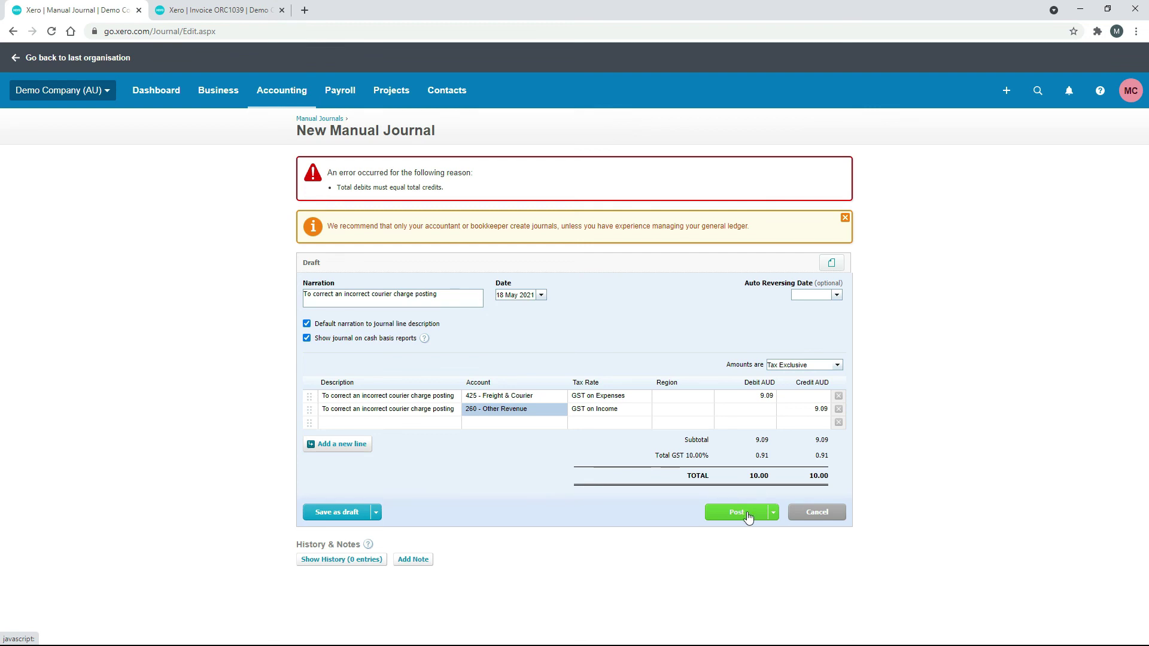
# Step: Post the 10.00 courier charge correction journal and view it in the Posted manual journals list
pyautogui.click(748, 517)
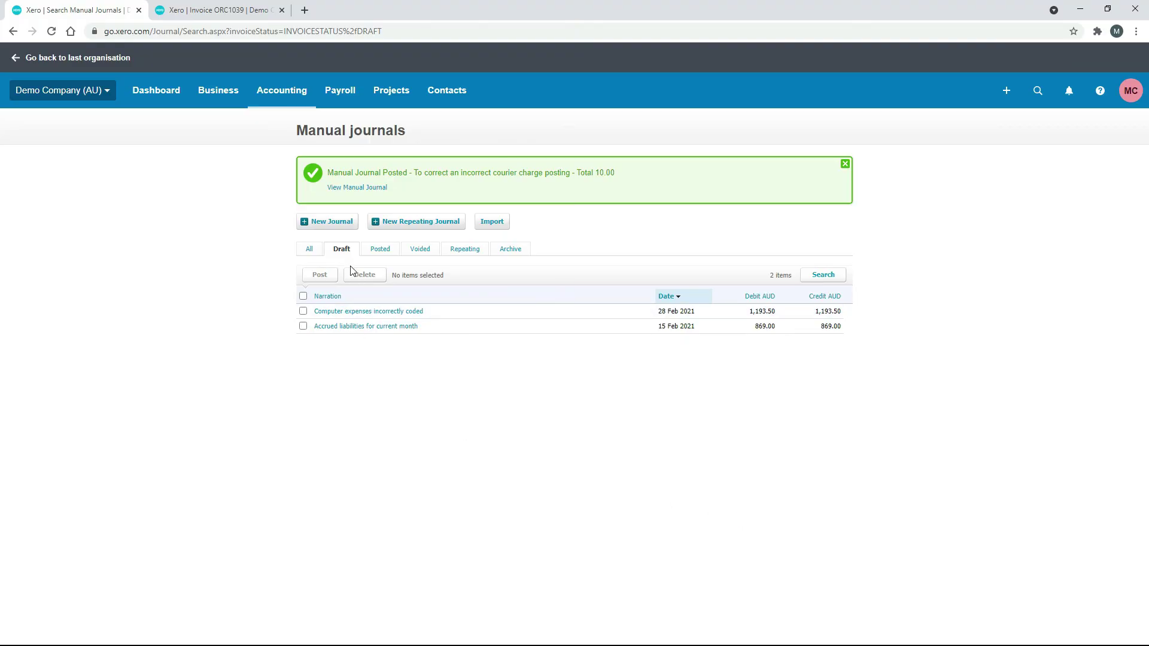
pyautogui.click(383, 252)
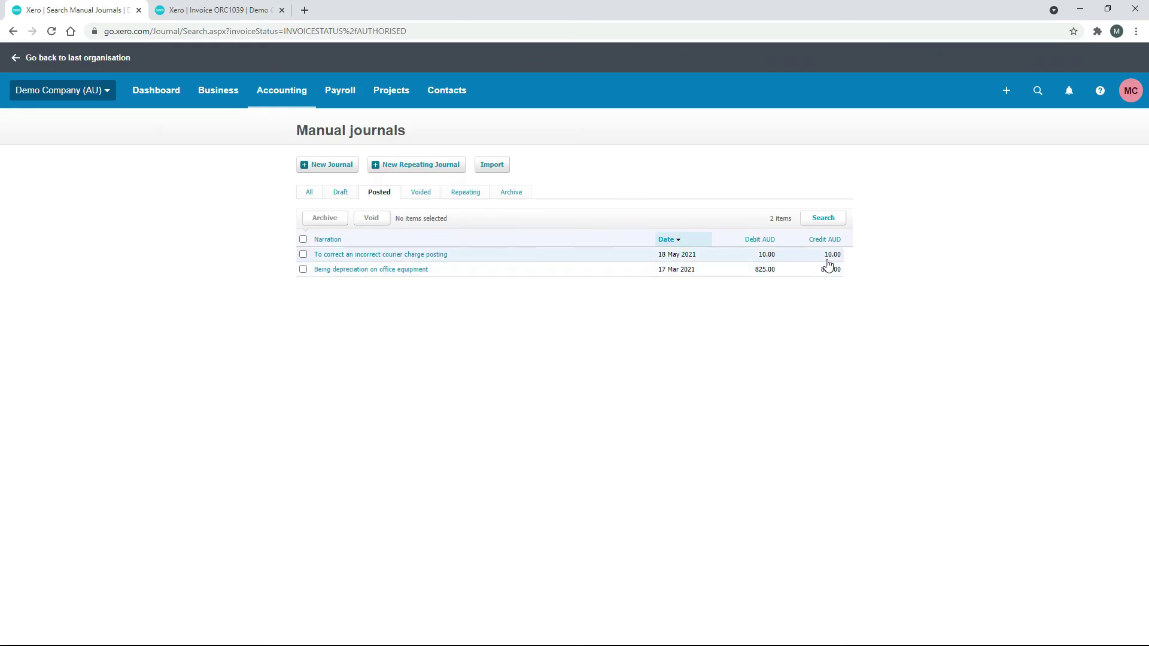
# Step: Run the May 2021 Profit and Loss report and check Other Revenue 9.09 under Other Income
pyautogui.click(235, 10)
pyautogui.click(291, 90)
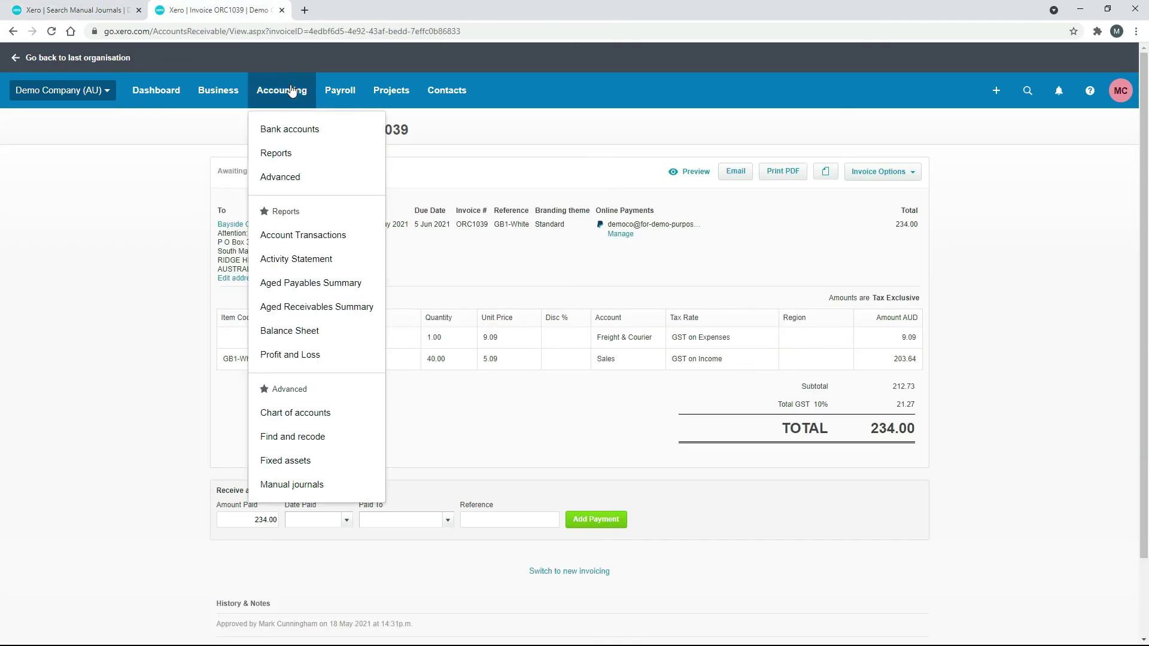
pyautogui.click(289, 157)
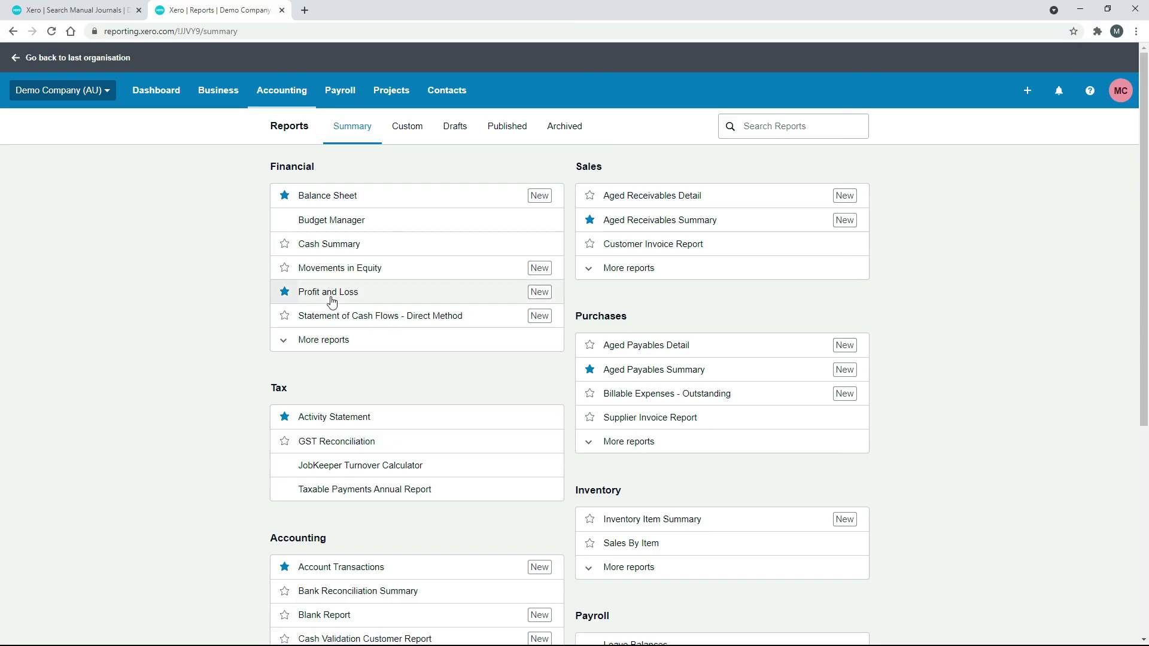
pyautogui.click(338, 295)
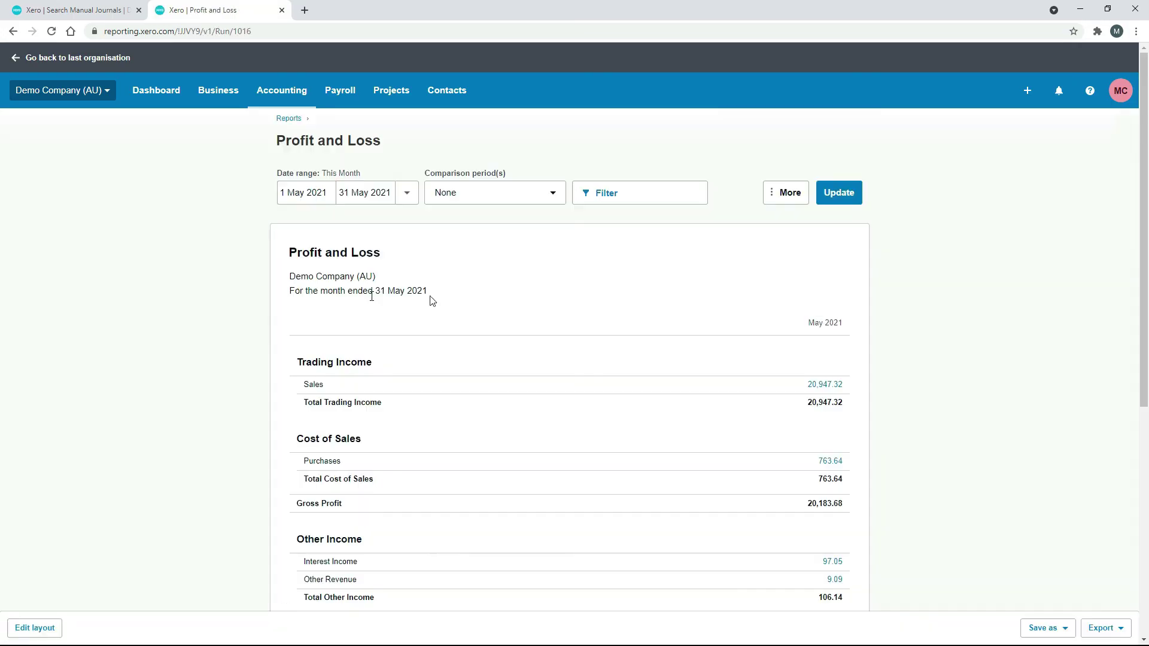
pyautogui.scroll(-4, 1136, 252)
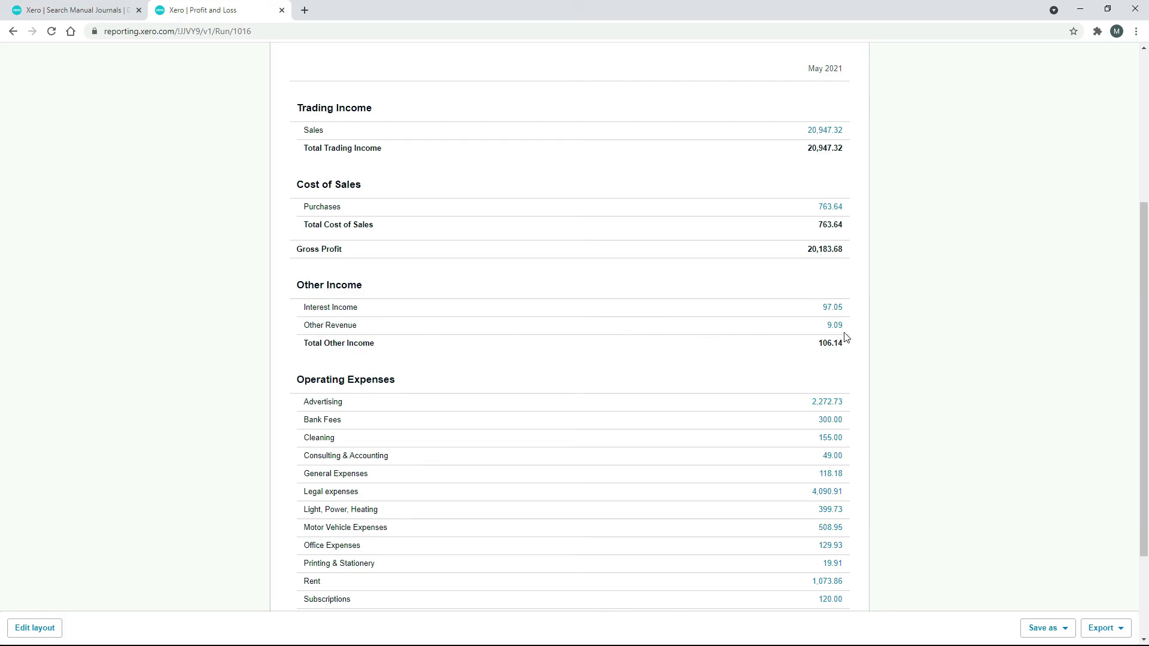
# Step: Go back to the Posted manual journals list showing the 18 May 2021 courier correction
pyautogui.click(109, 9)
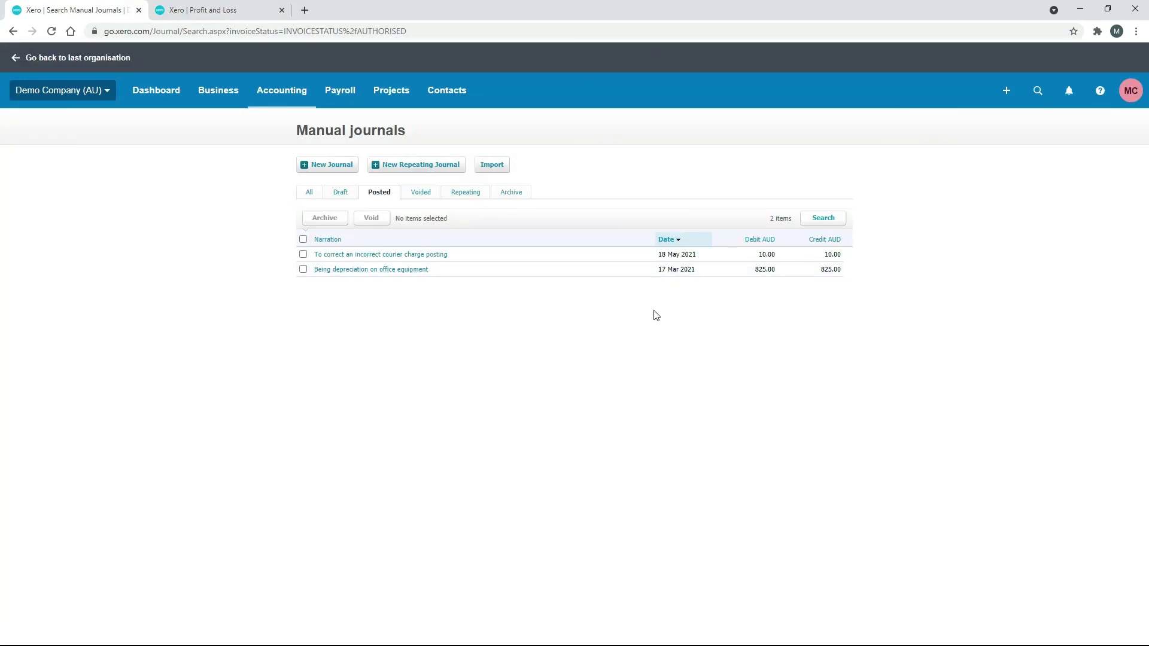